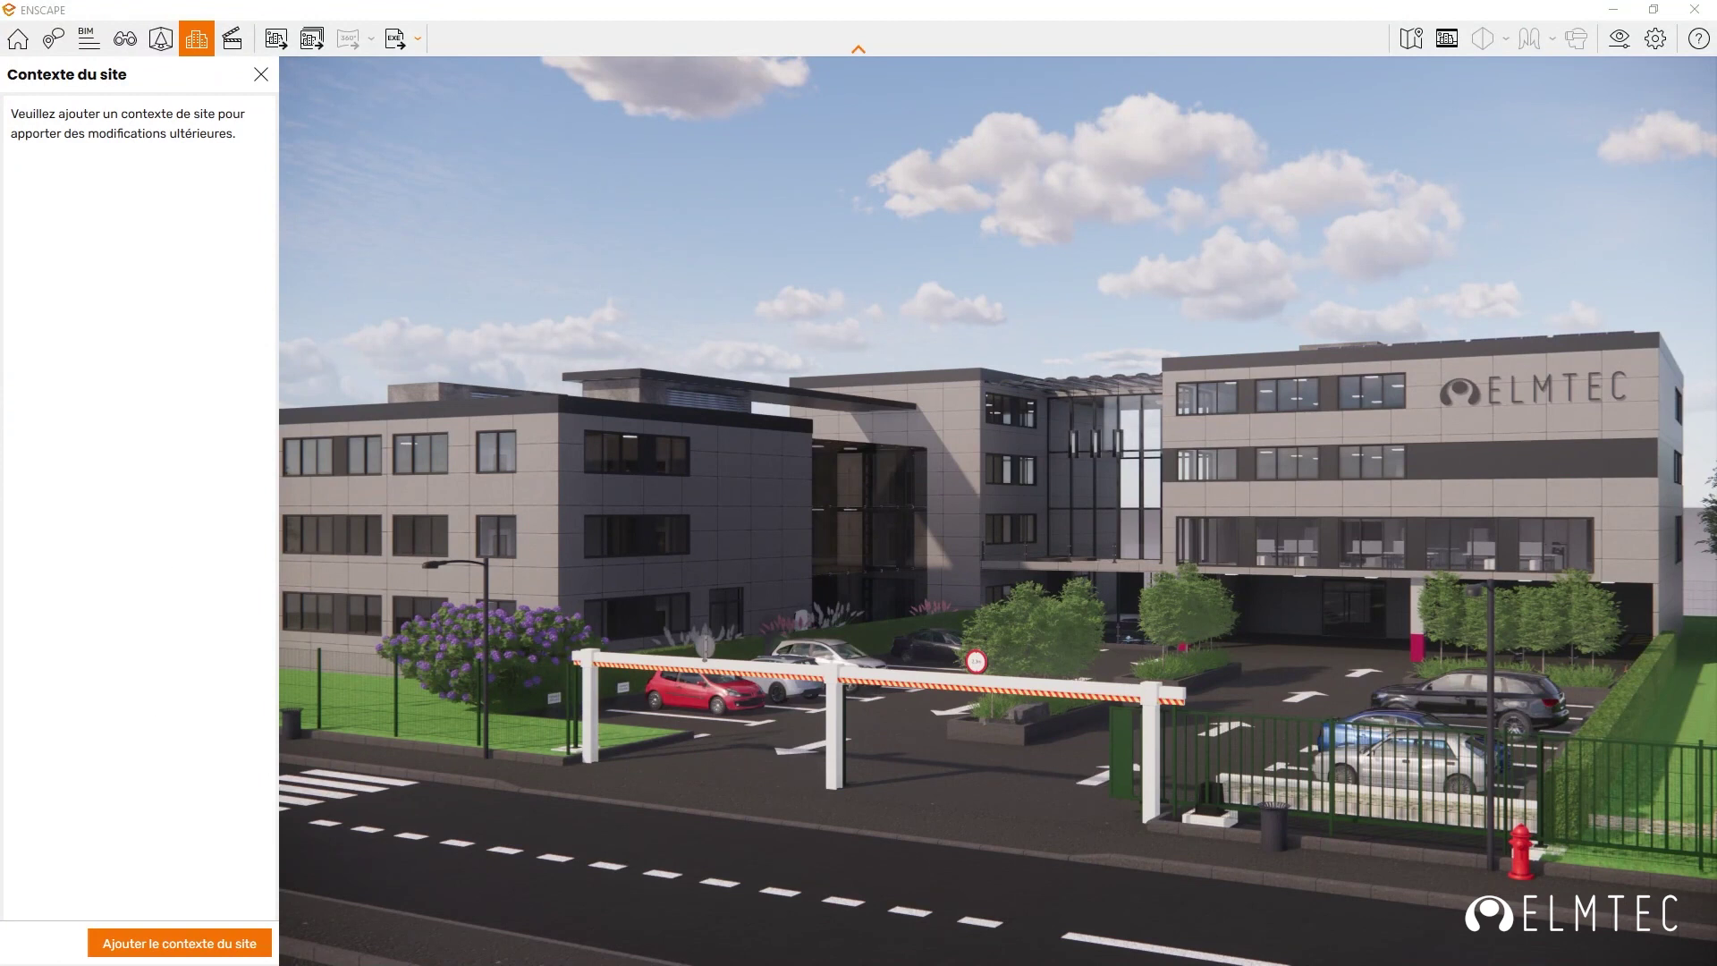
Step: Start adding a site context and review the address search and the buildings, roads and topography import options
click(156, 944)
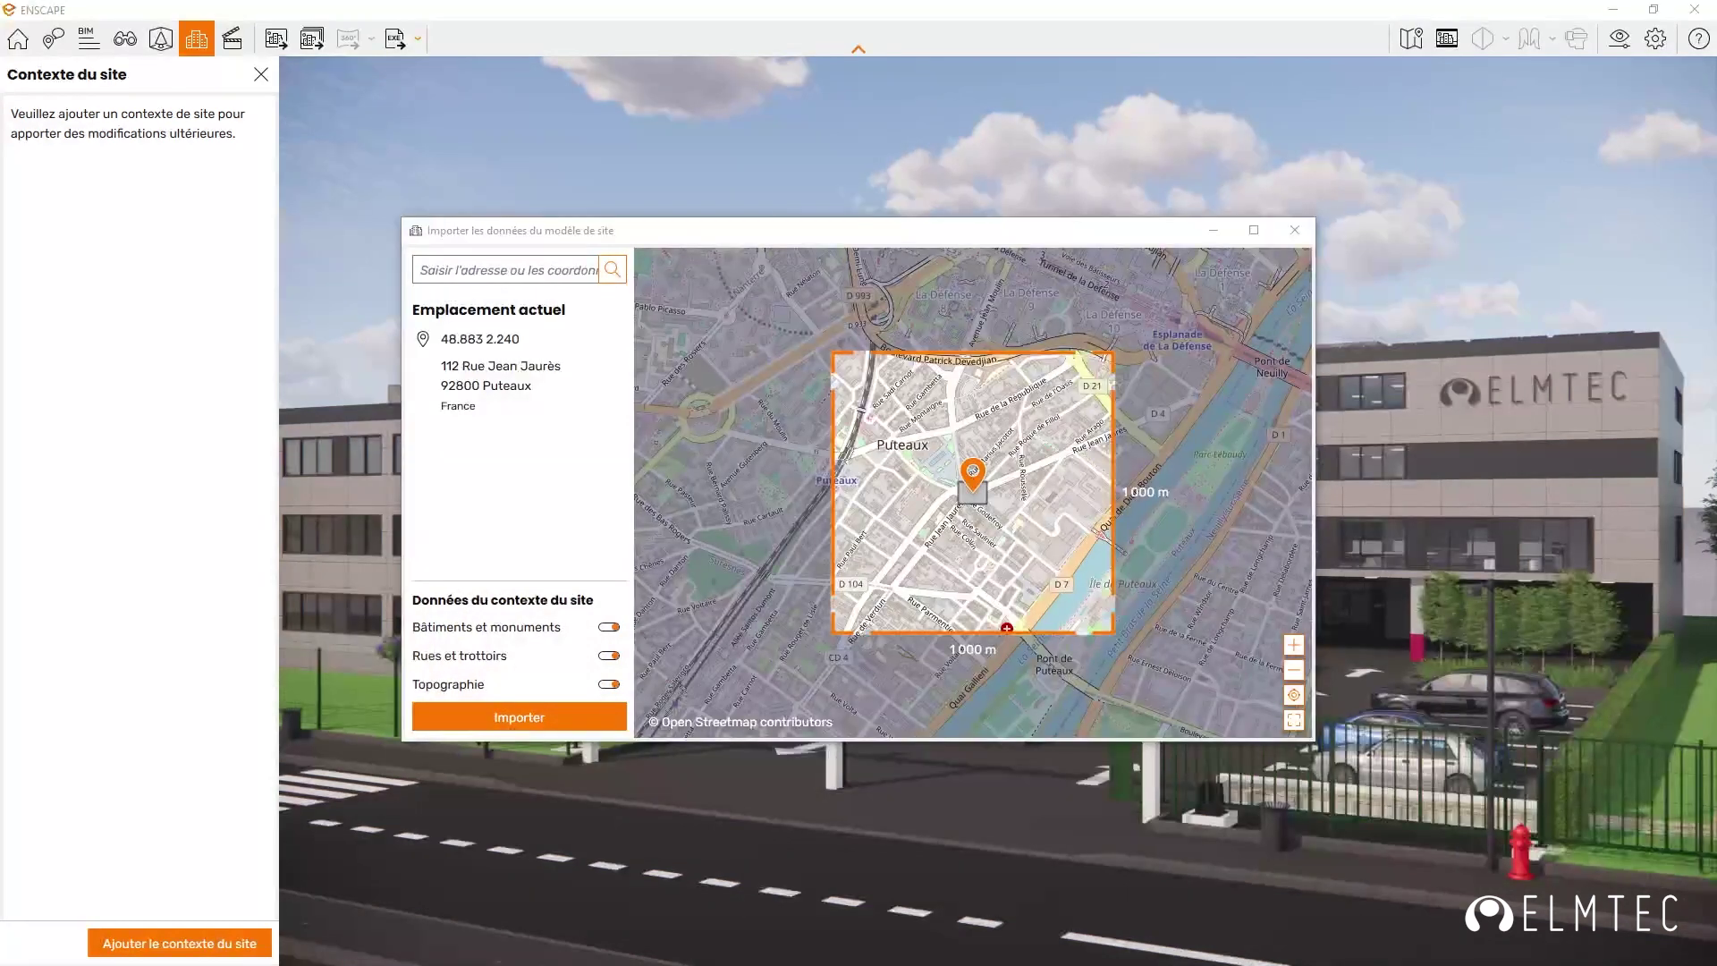
click(491, 266)
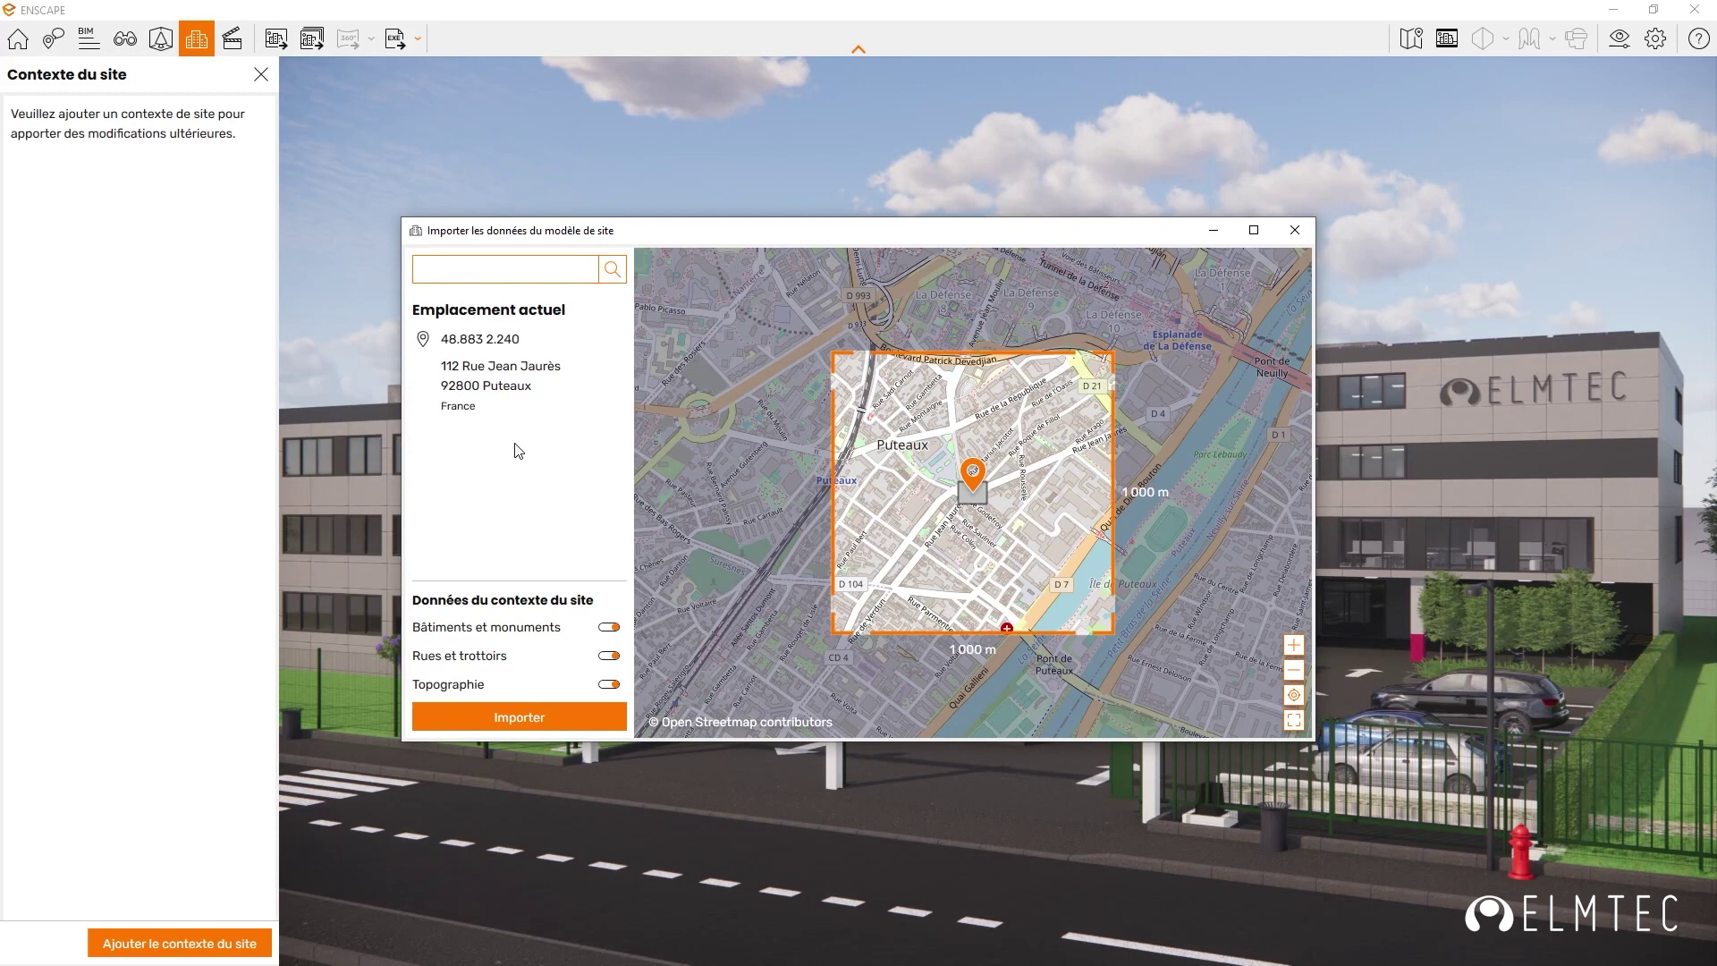
click(519, 717)
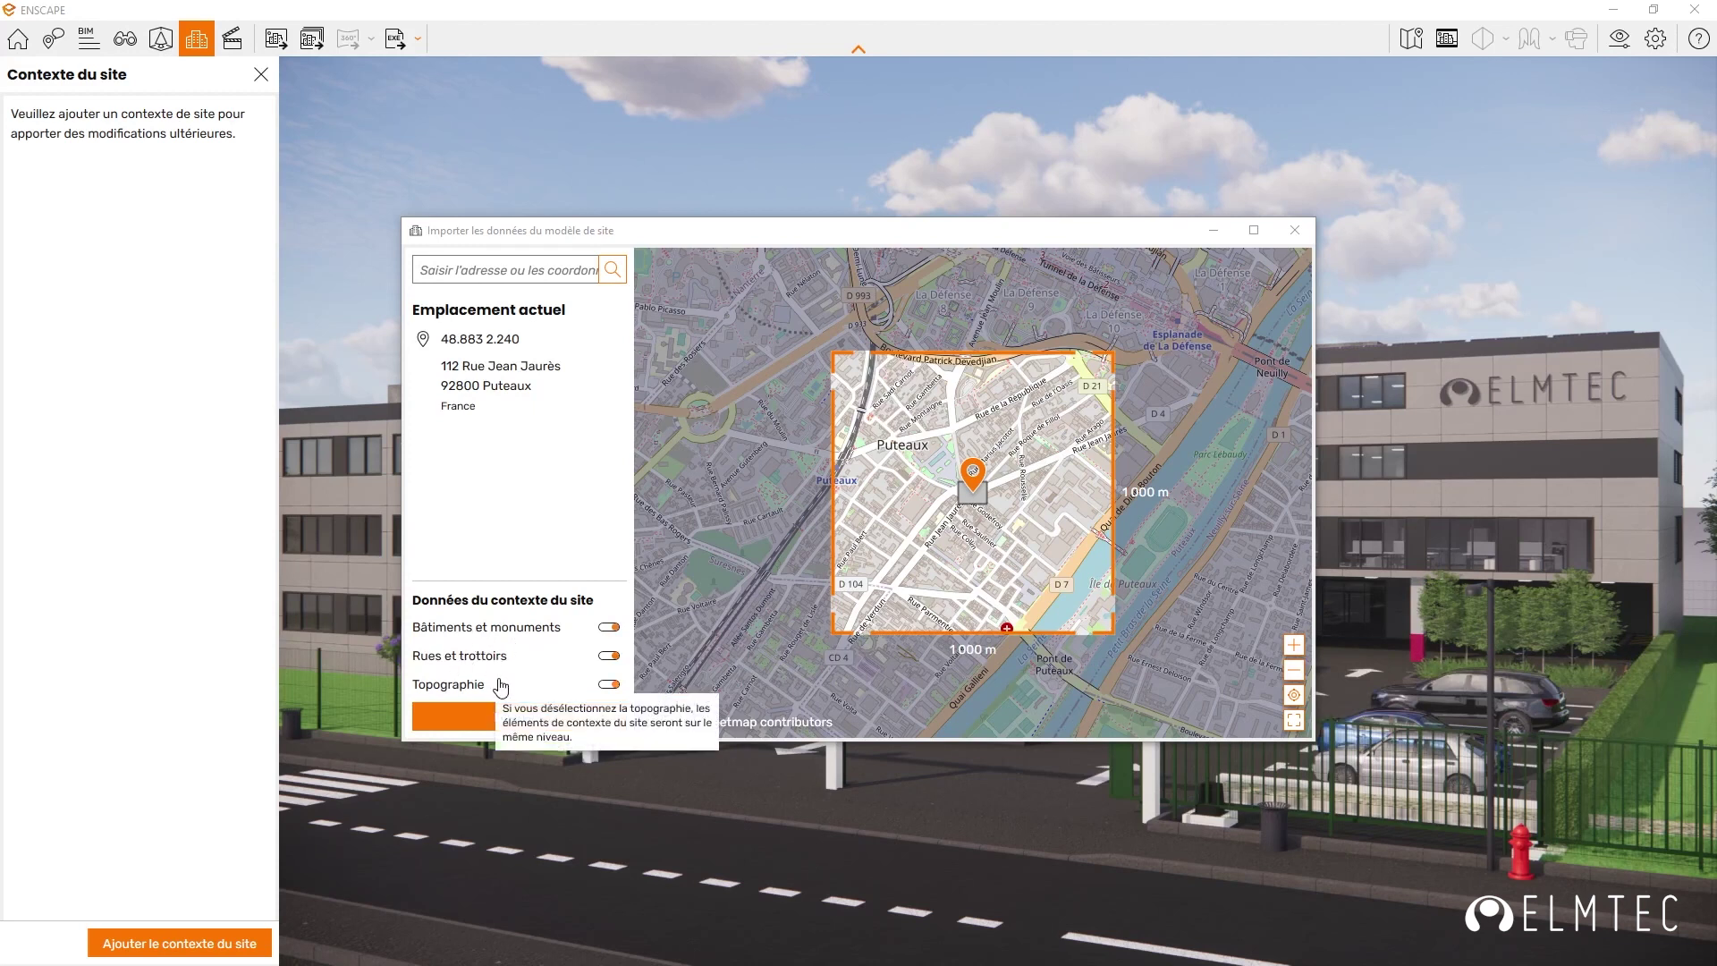
mouse_move(455, 697)
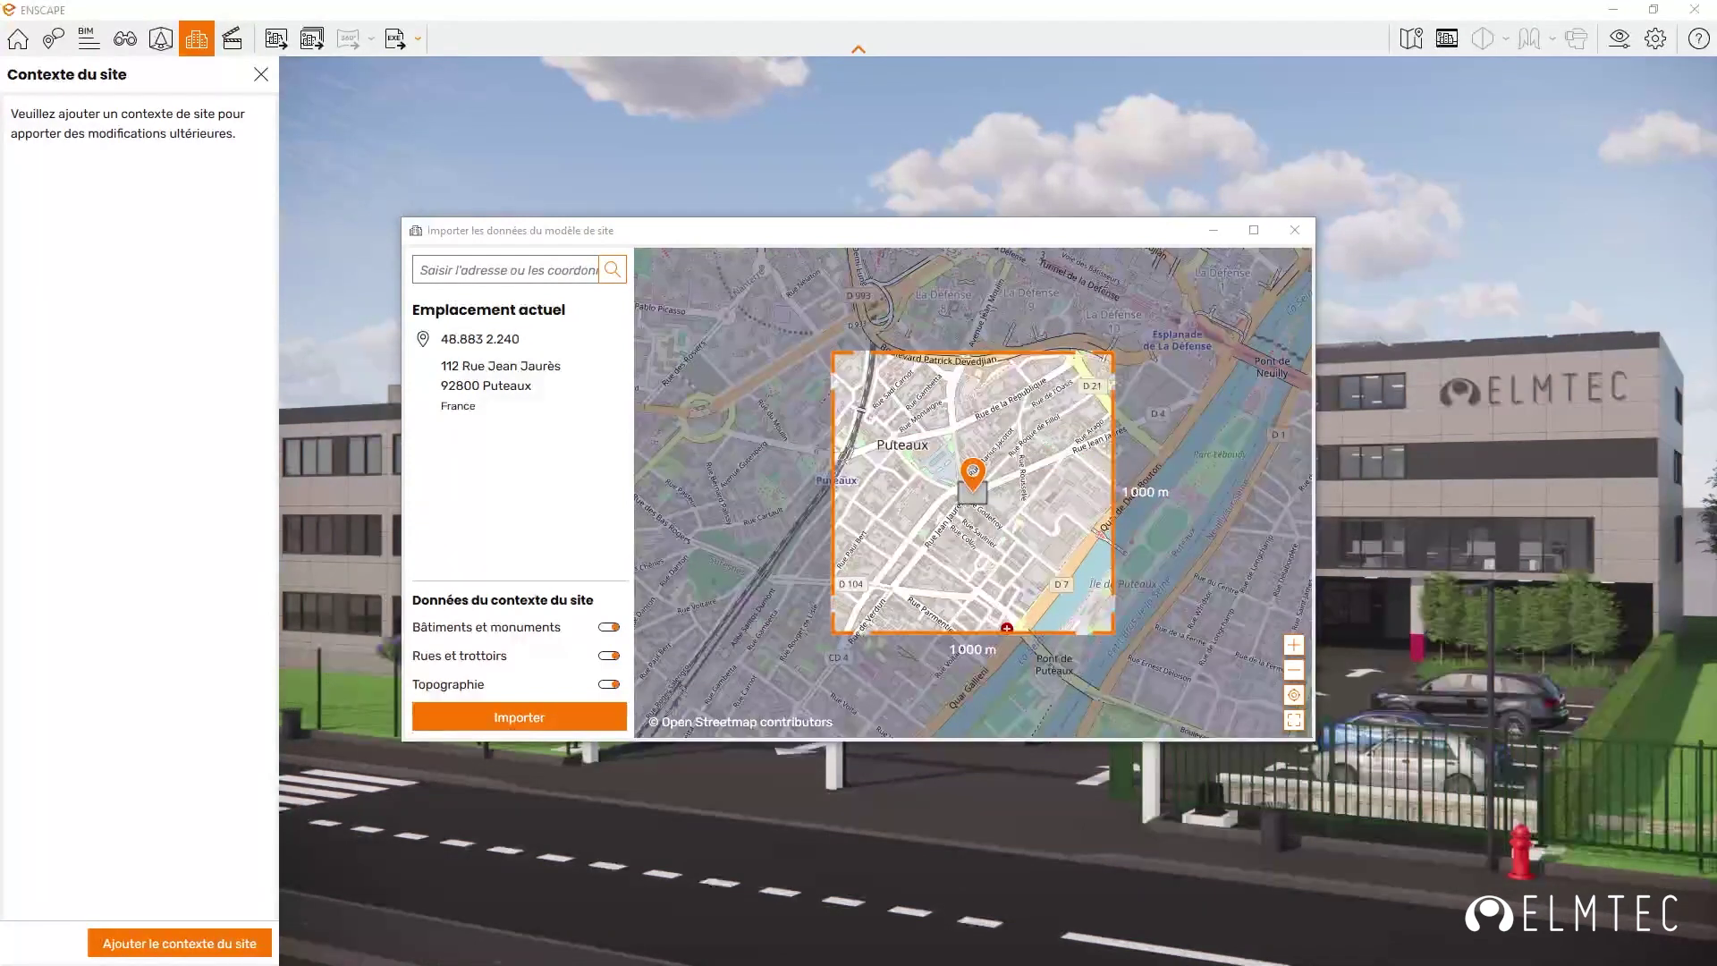
Step: Try enlarging the import area from its opposite corners and rotating it around the project location on the map
scroll(971, 493, down, 2)
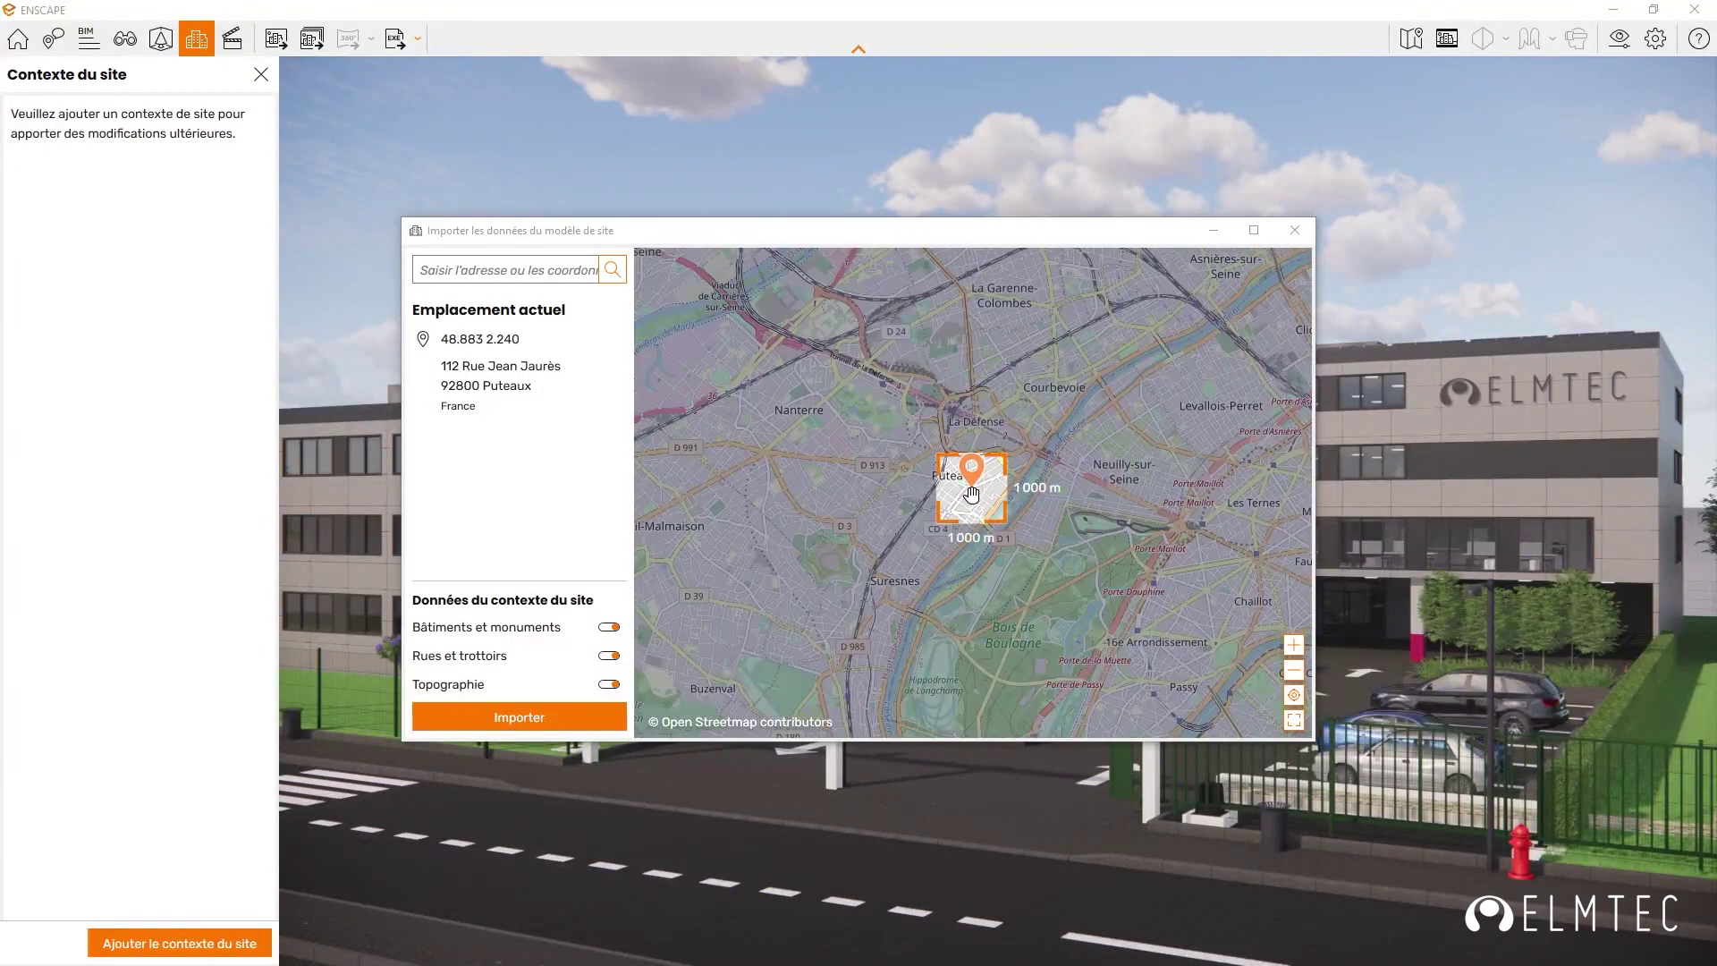
drag(1005, 520, 1212, 676)
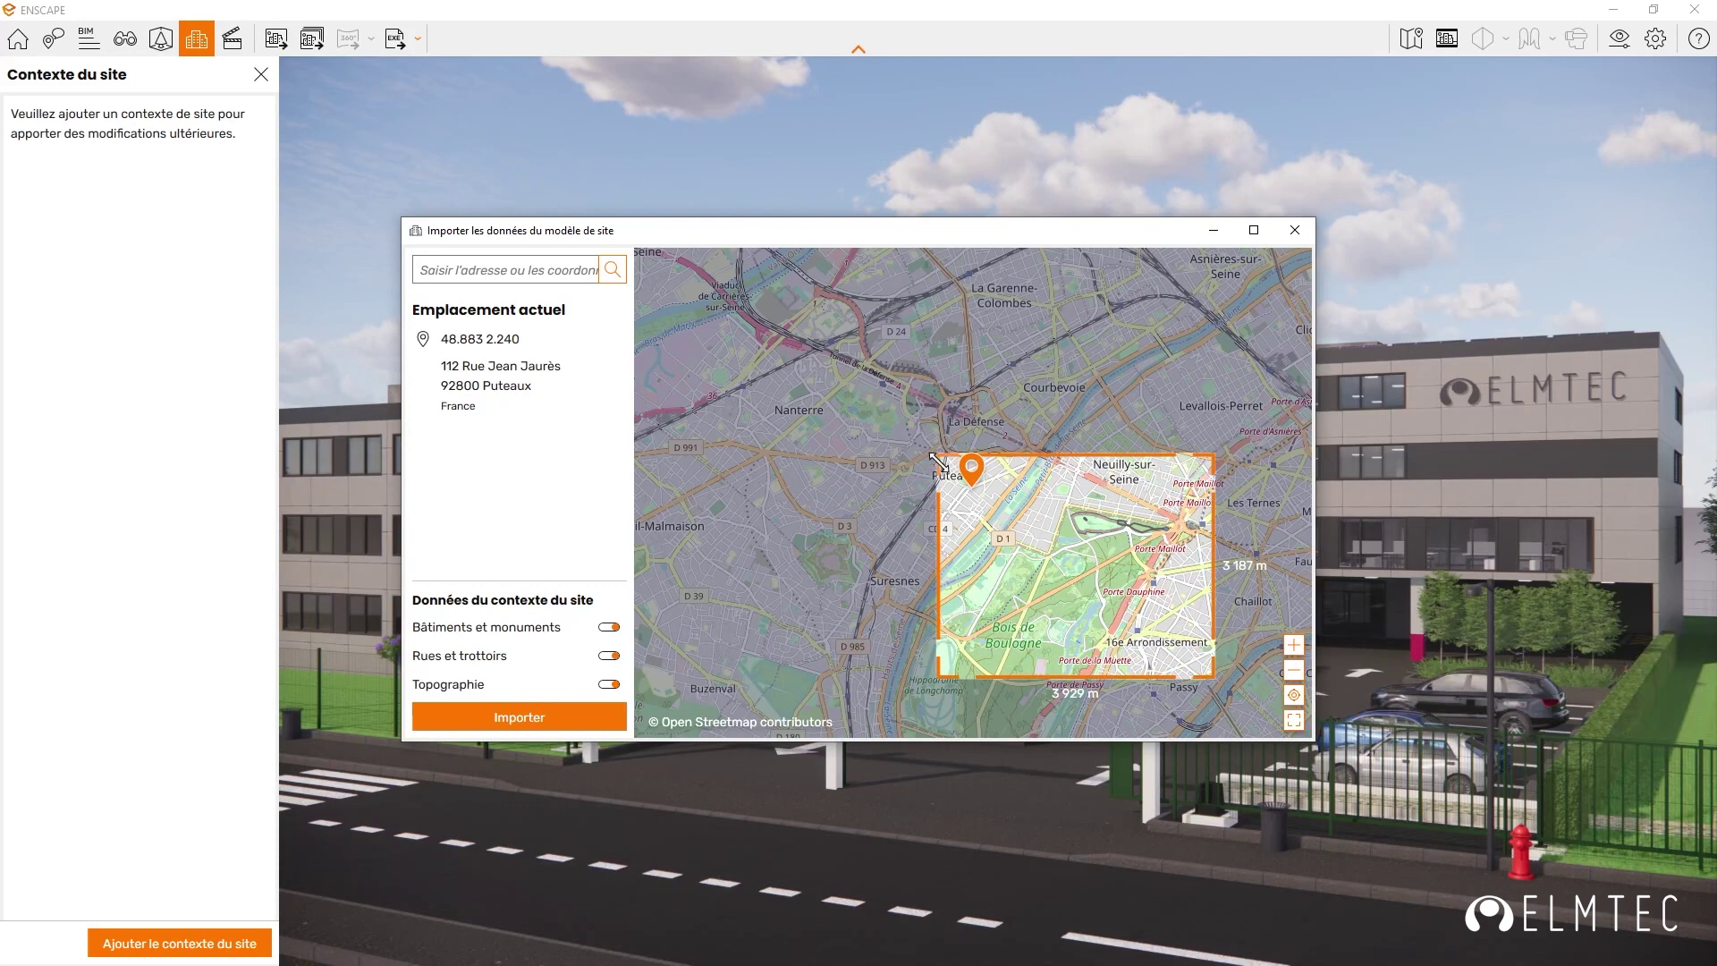
drag(938, 461, 737, 357)
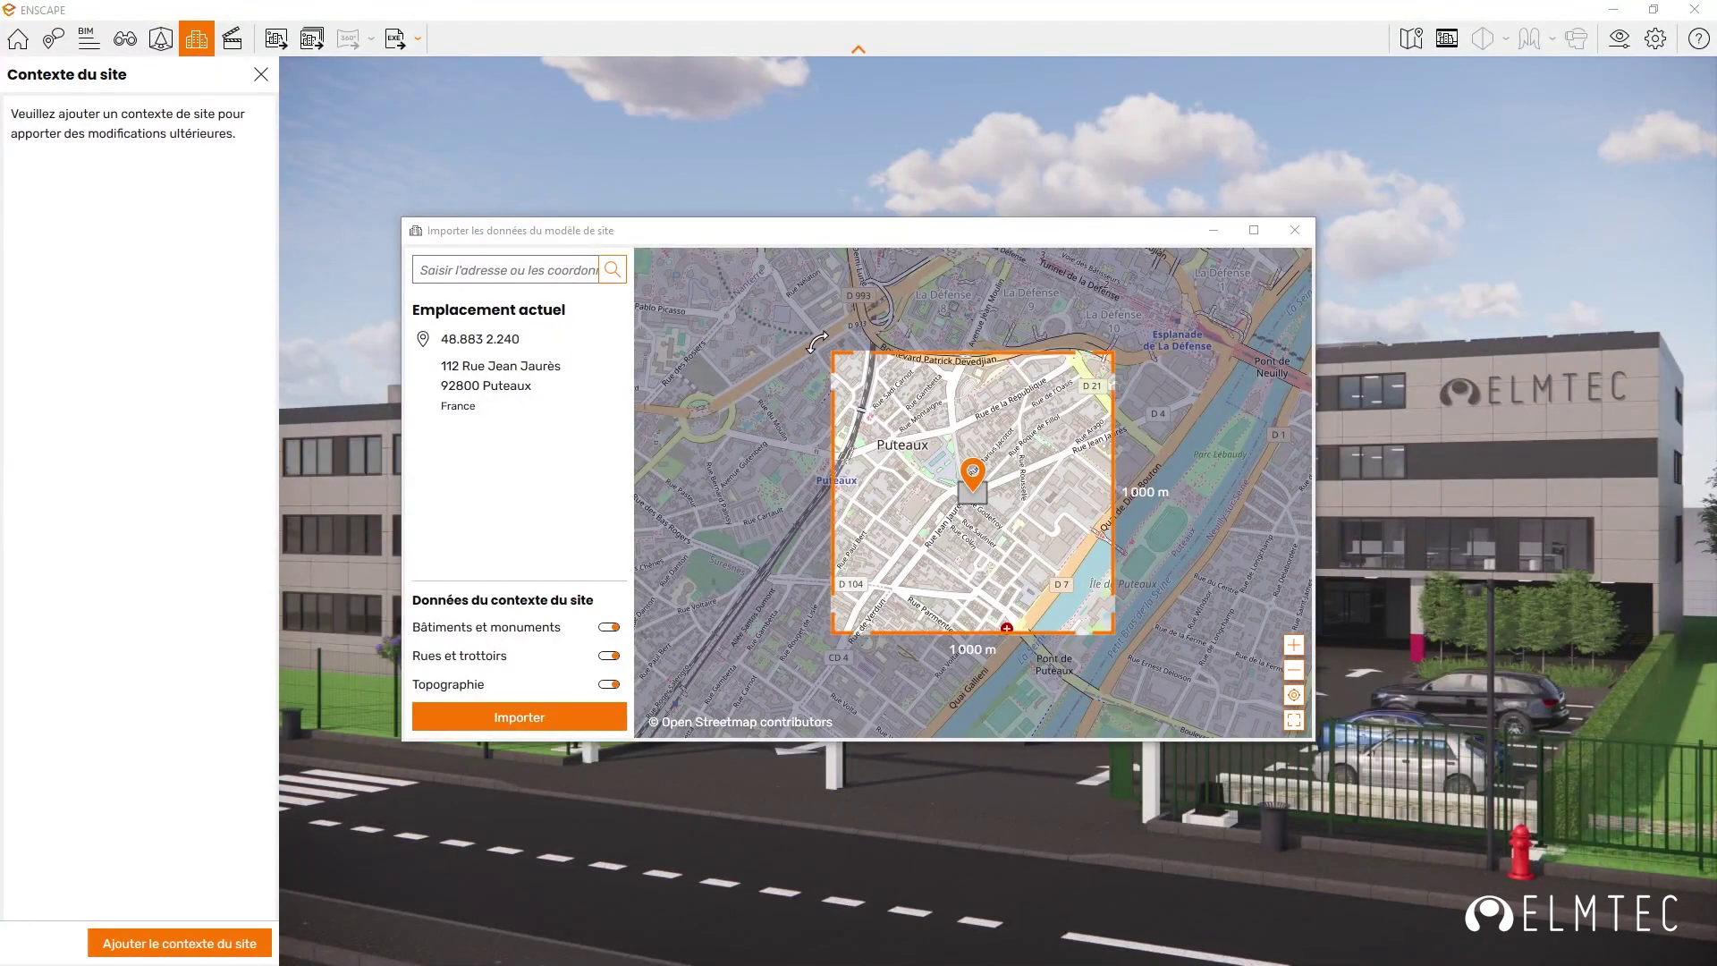
drag(1128, 633, 914, 706)
Step: Move the project location onto the block along Rue Auguste Blanche in Puteaux and rotate its footprint slightly clockwise
drag(975, 473, 930, 583)
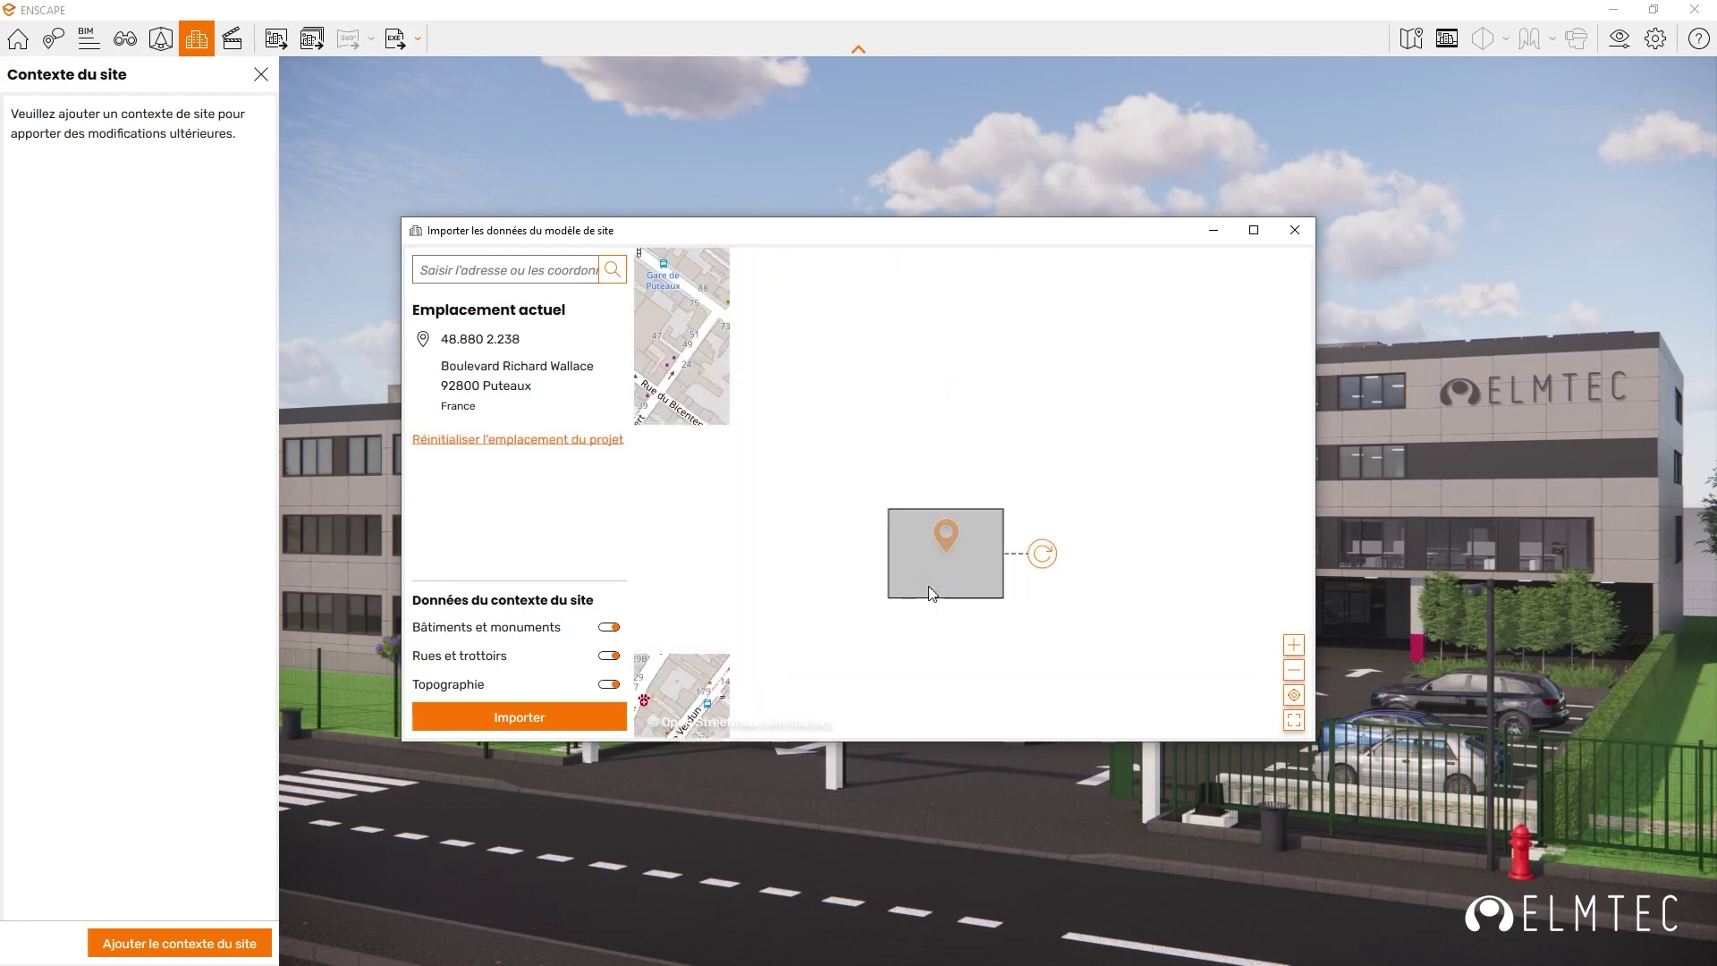
drag(1118, 521, 1128, 533)
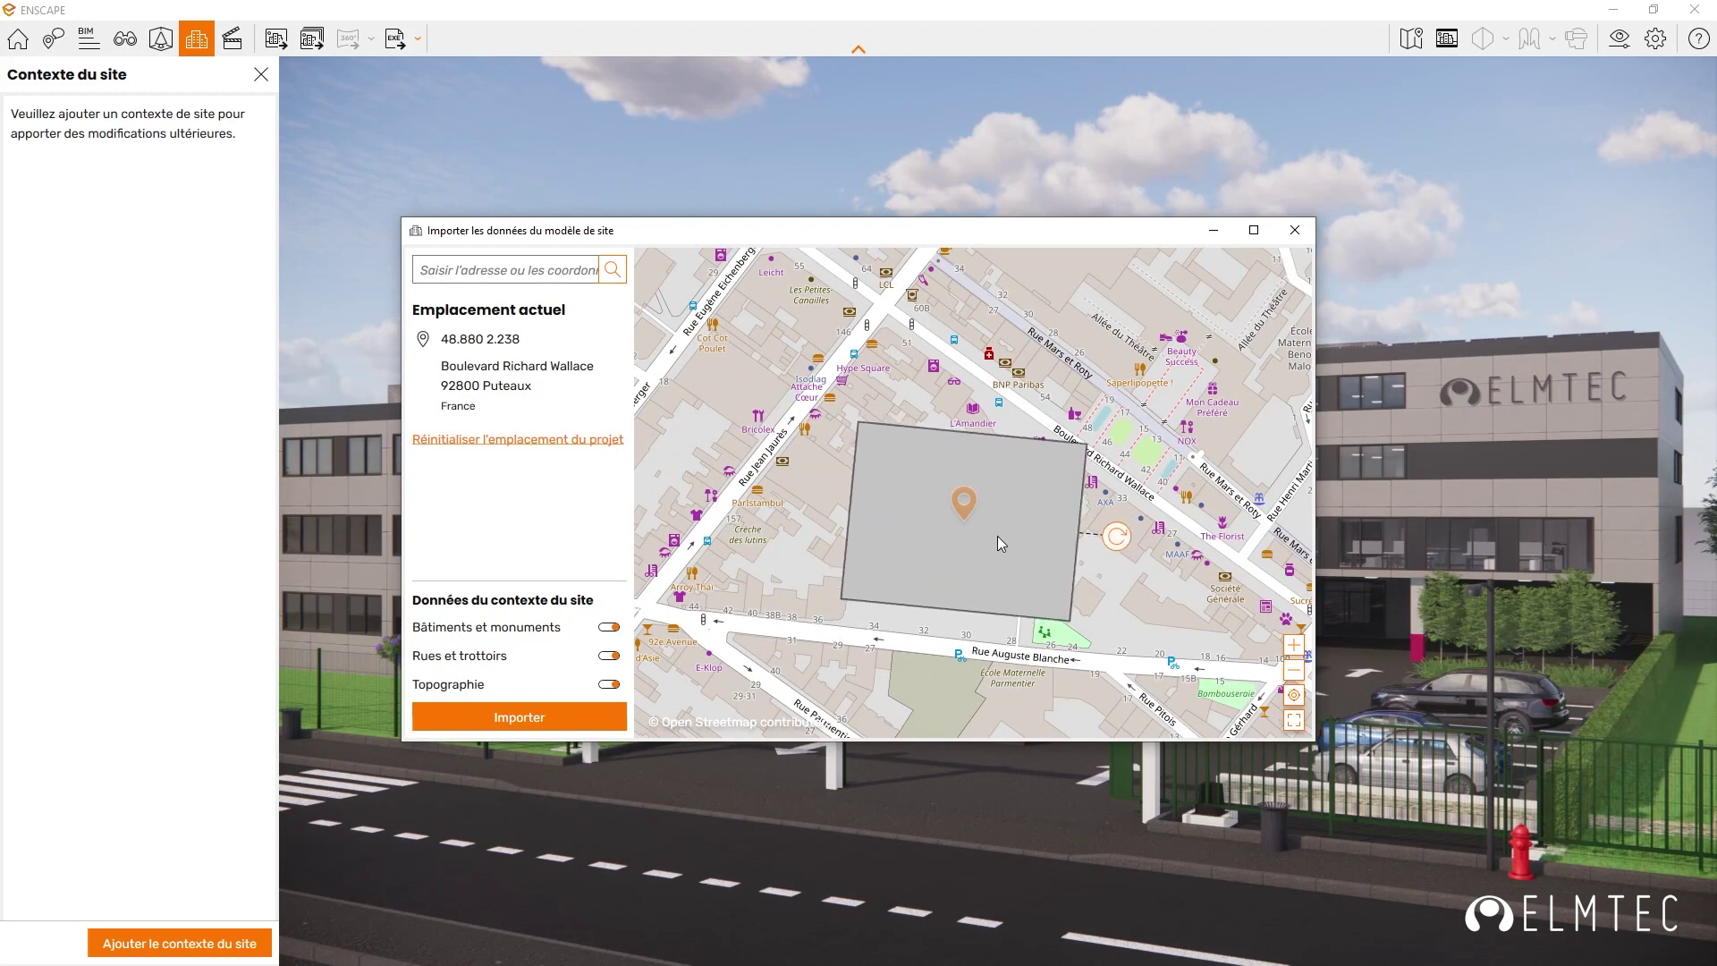
drag(964, 505, 922, 542)
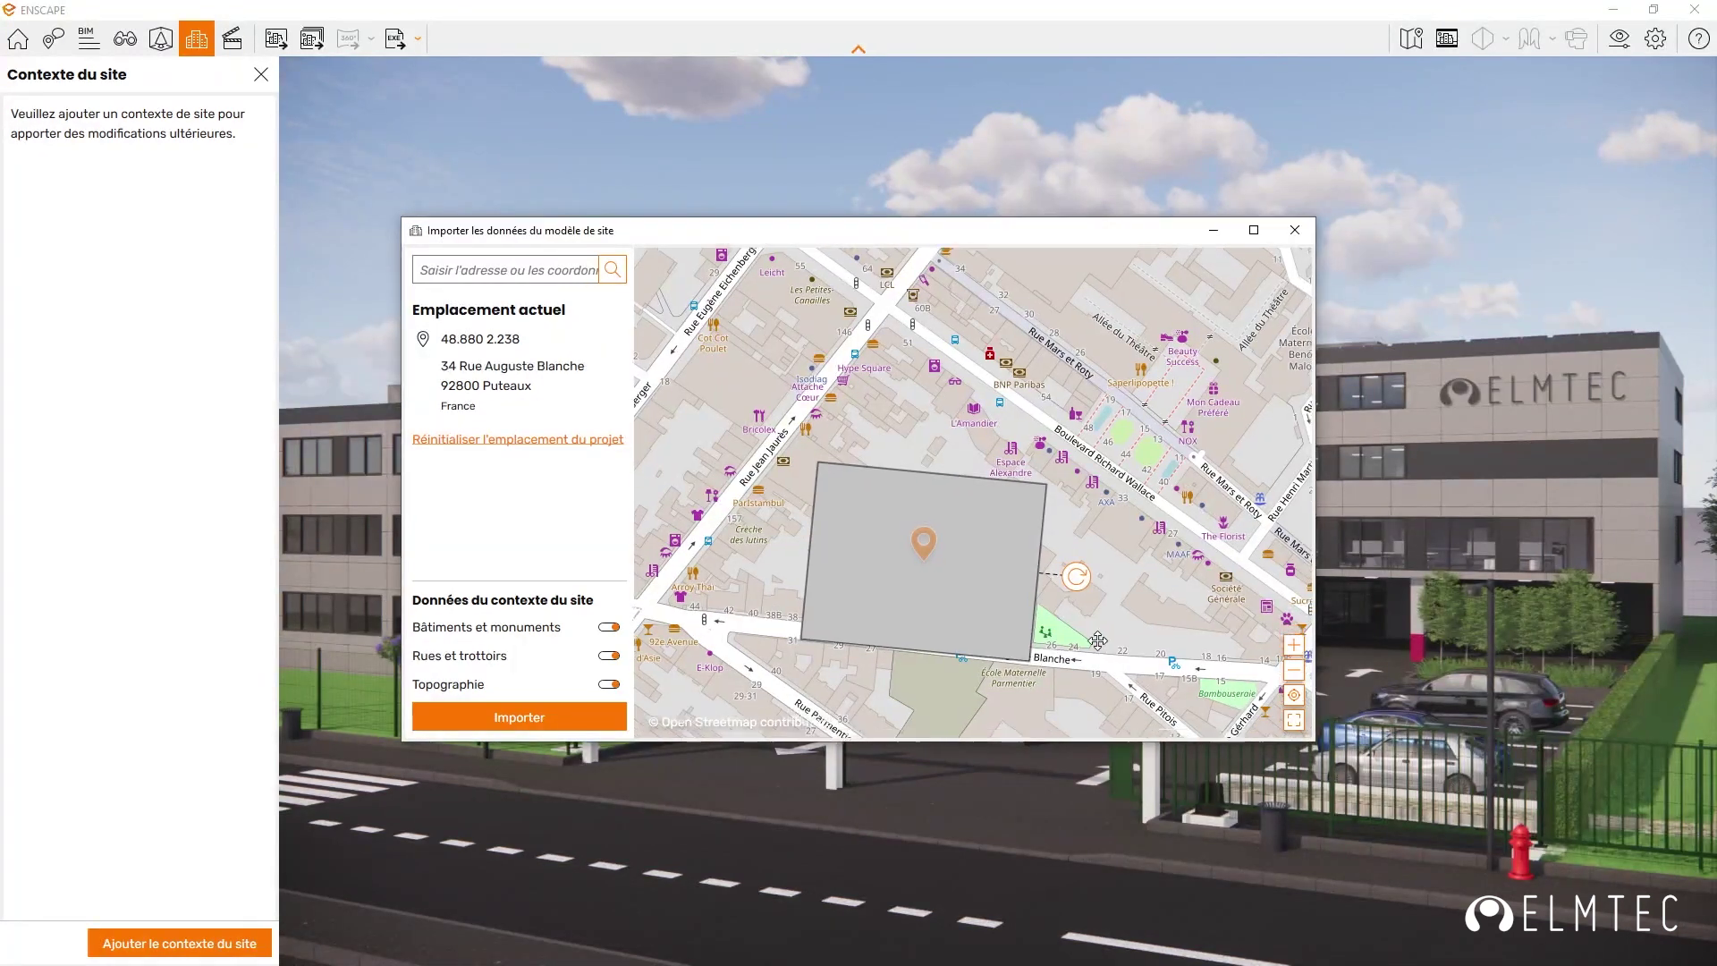
drag(1061, 529, 1059, 538)
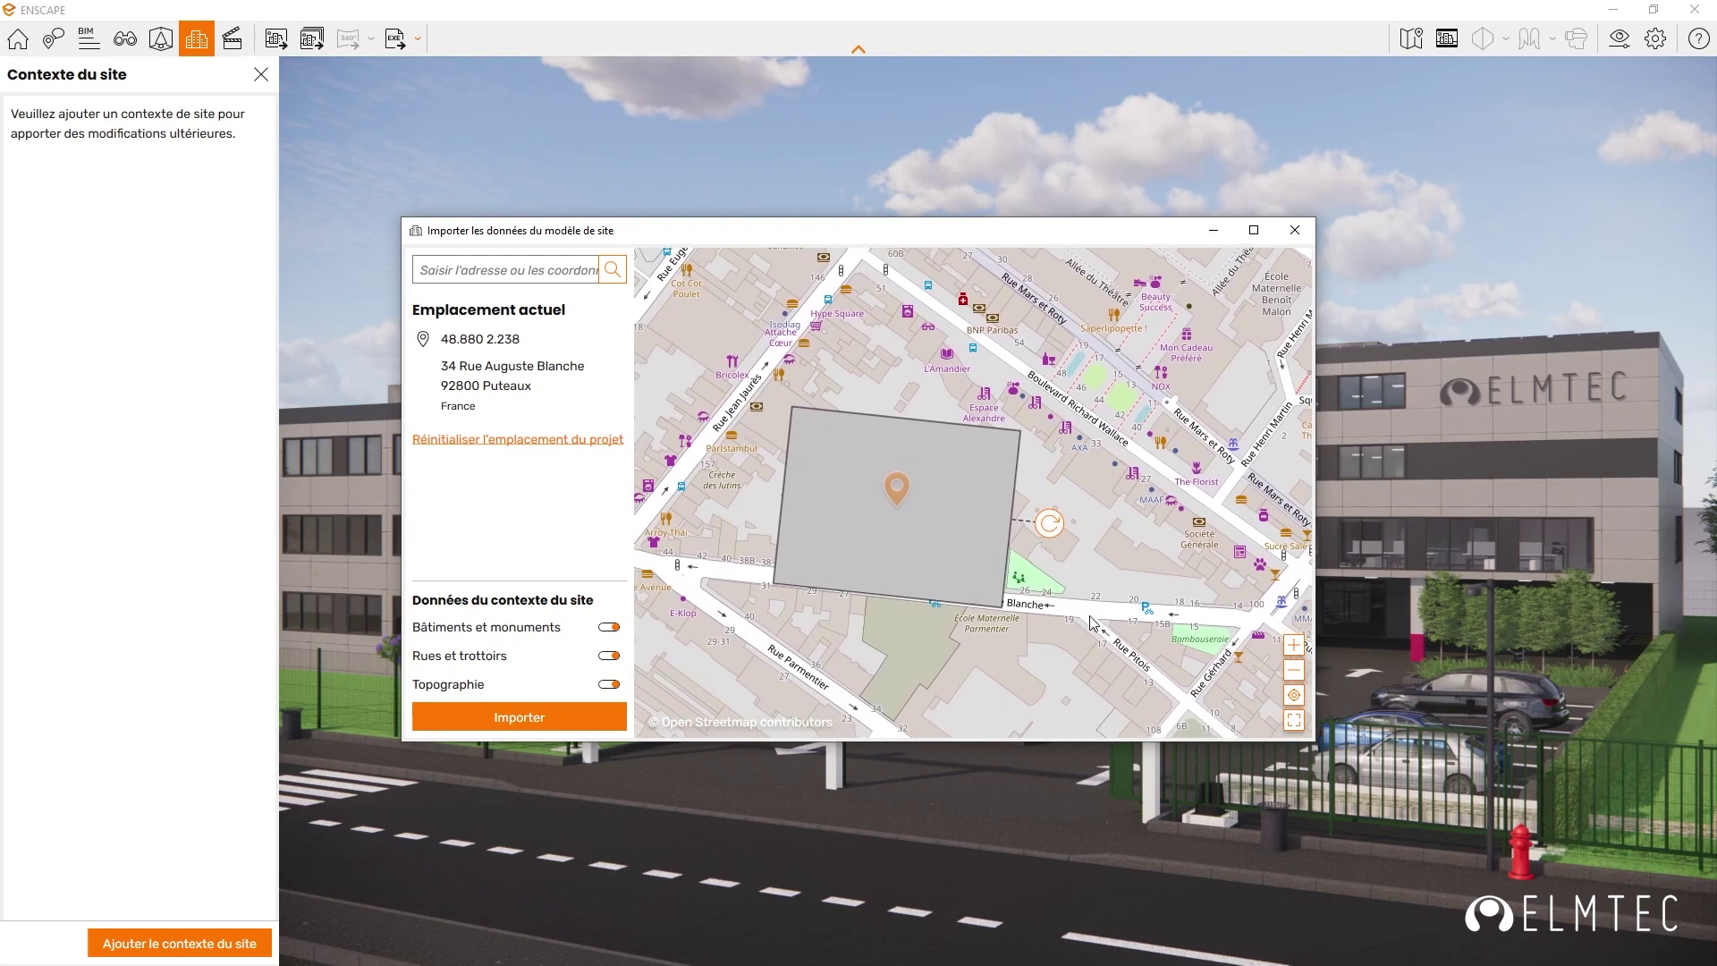
scroll(1155, 588, down, 3)
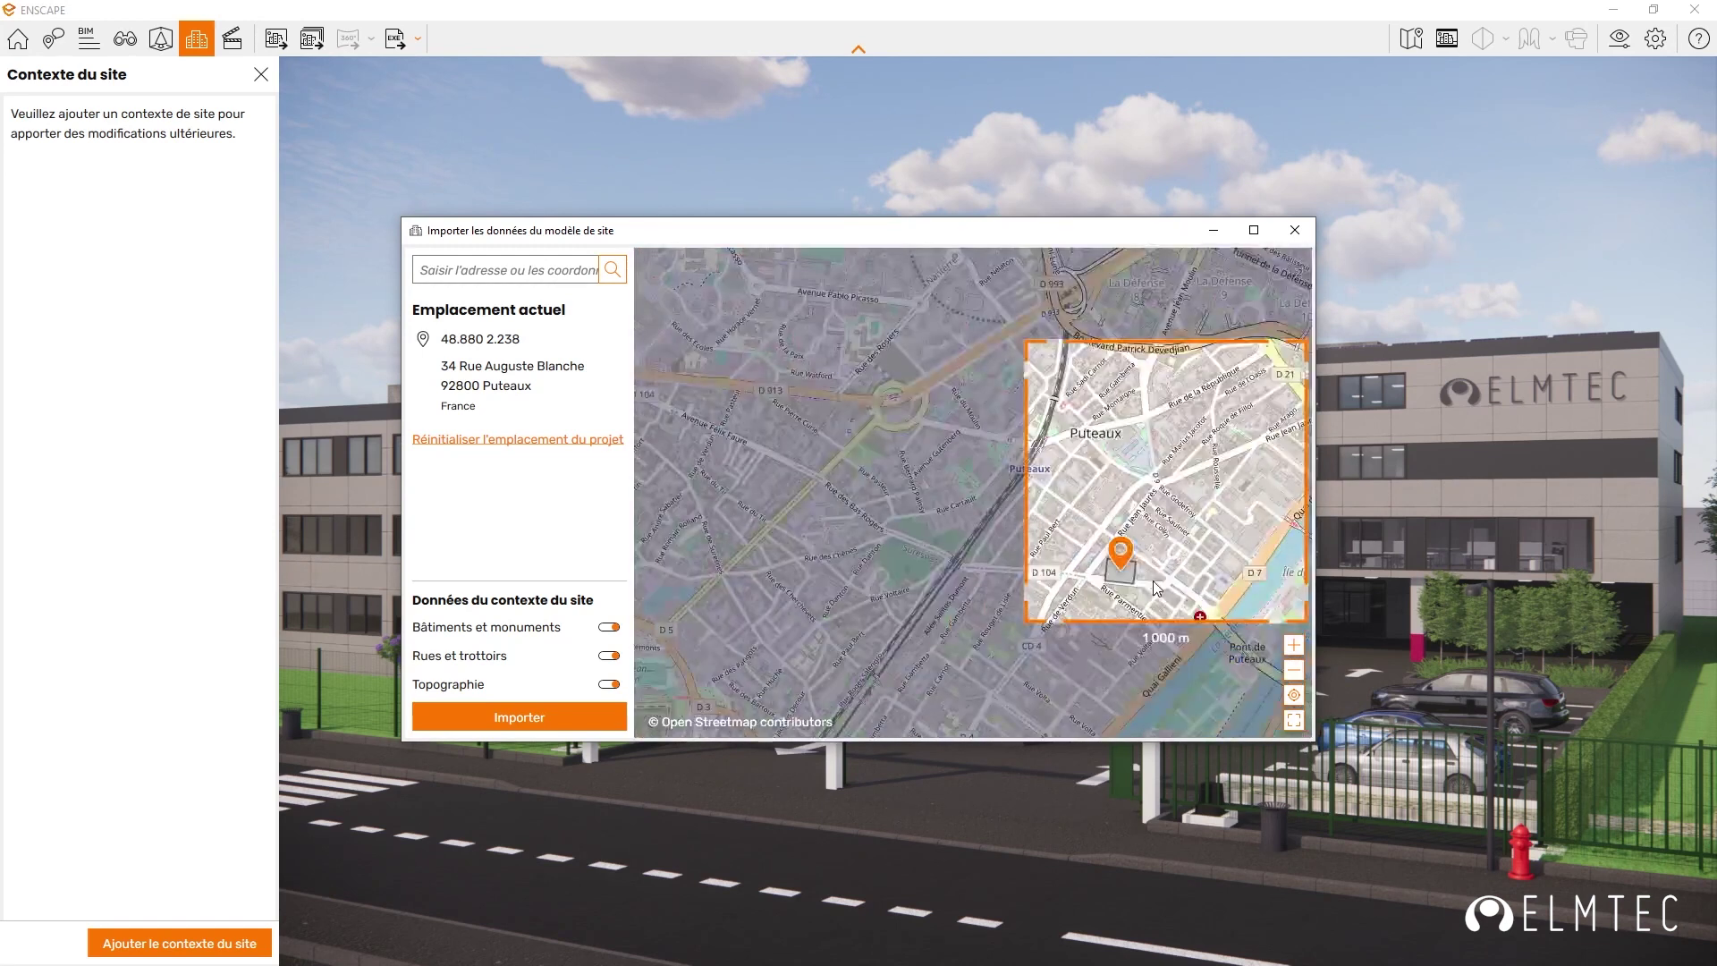
Step: Centre the 1000 by 1000 m import area on the project location and import the buildings, roads and topography
click(1294, 720)
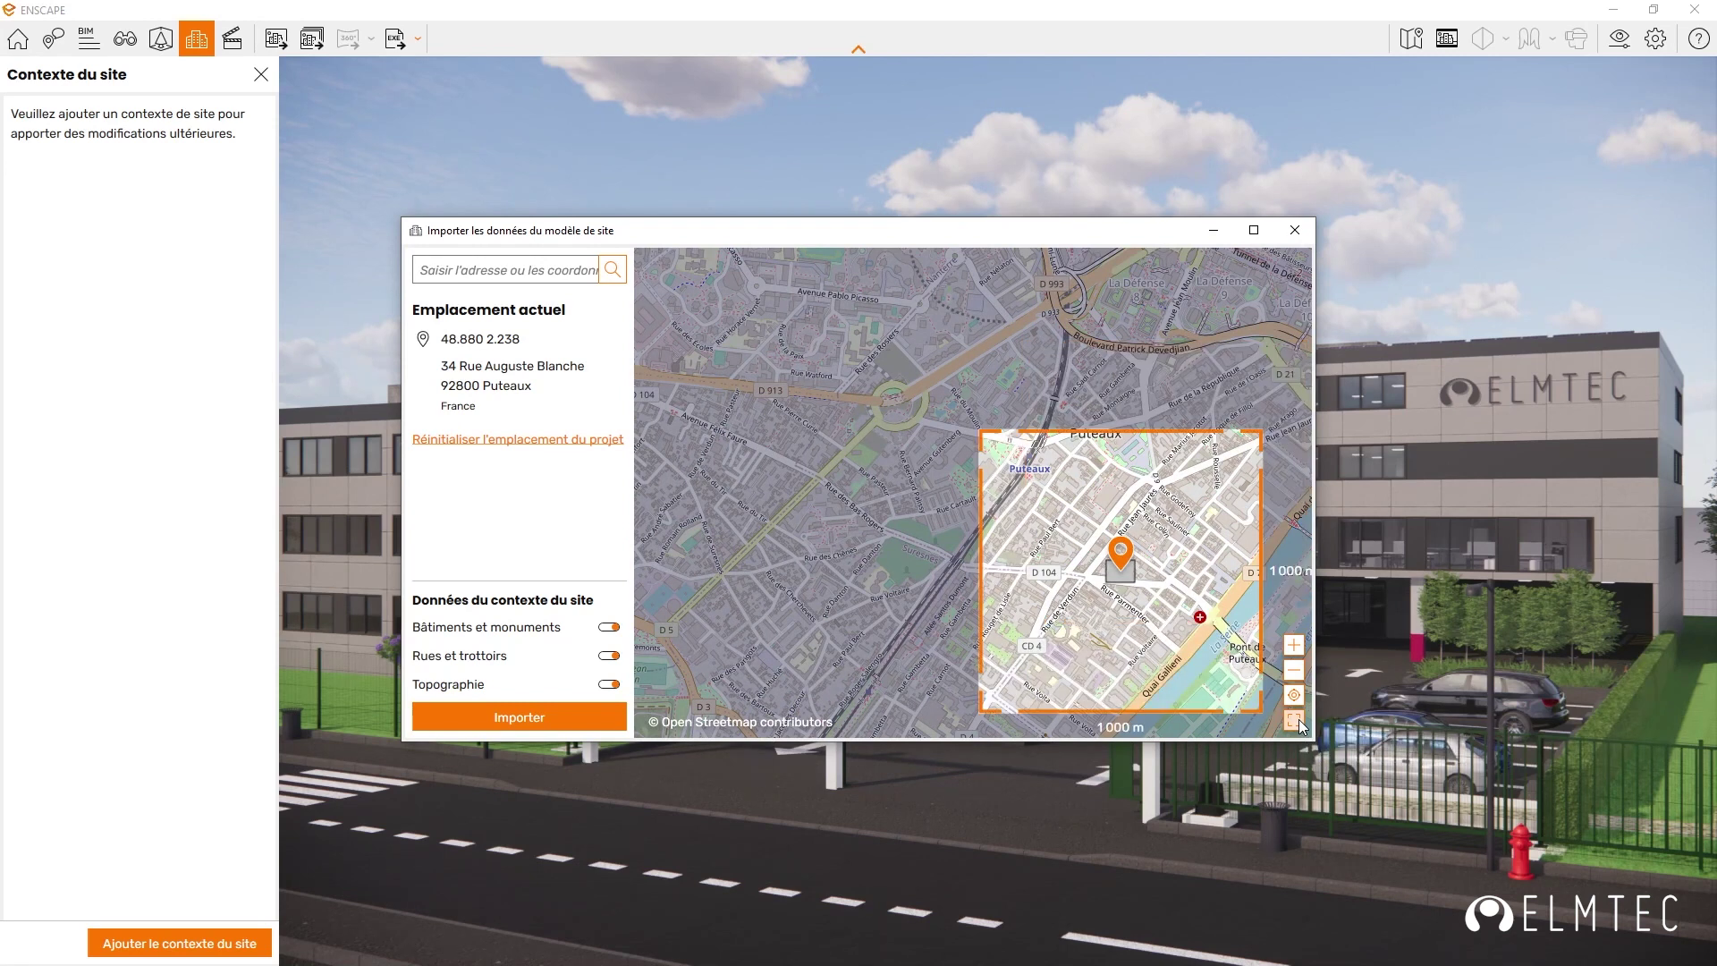
click(1295, 720)
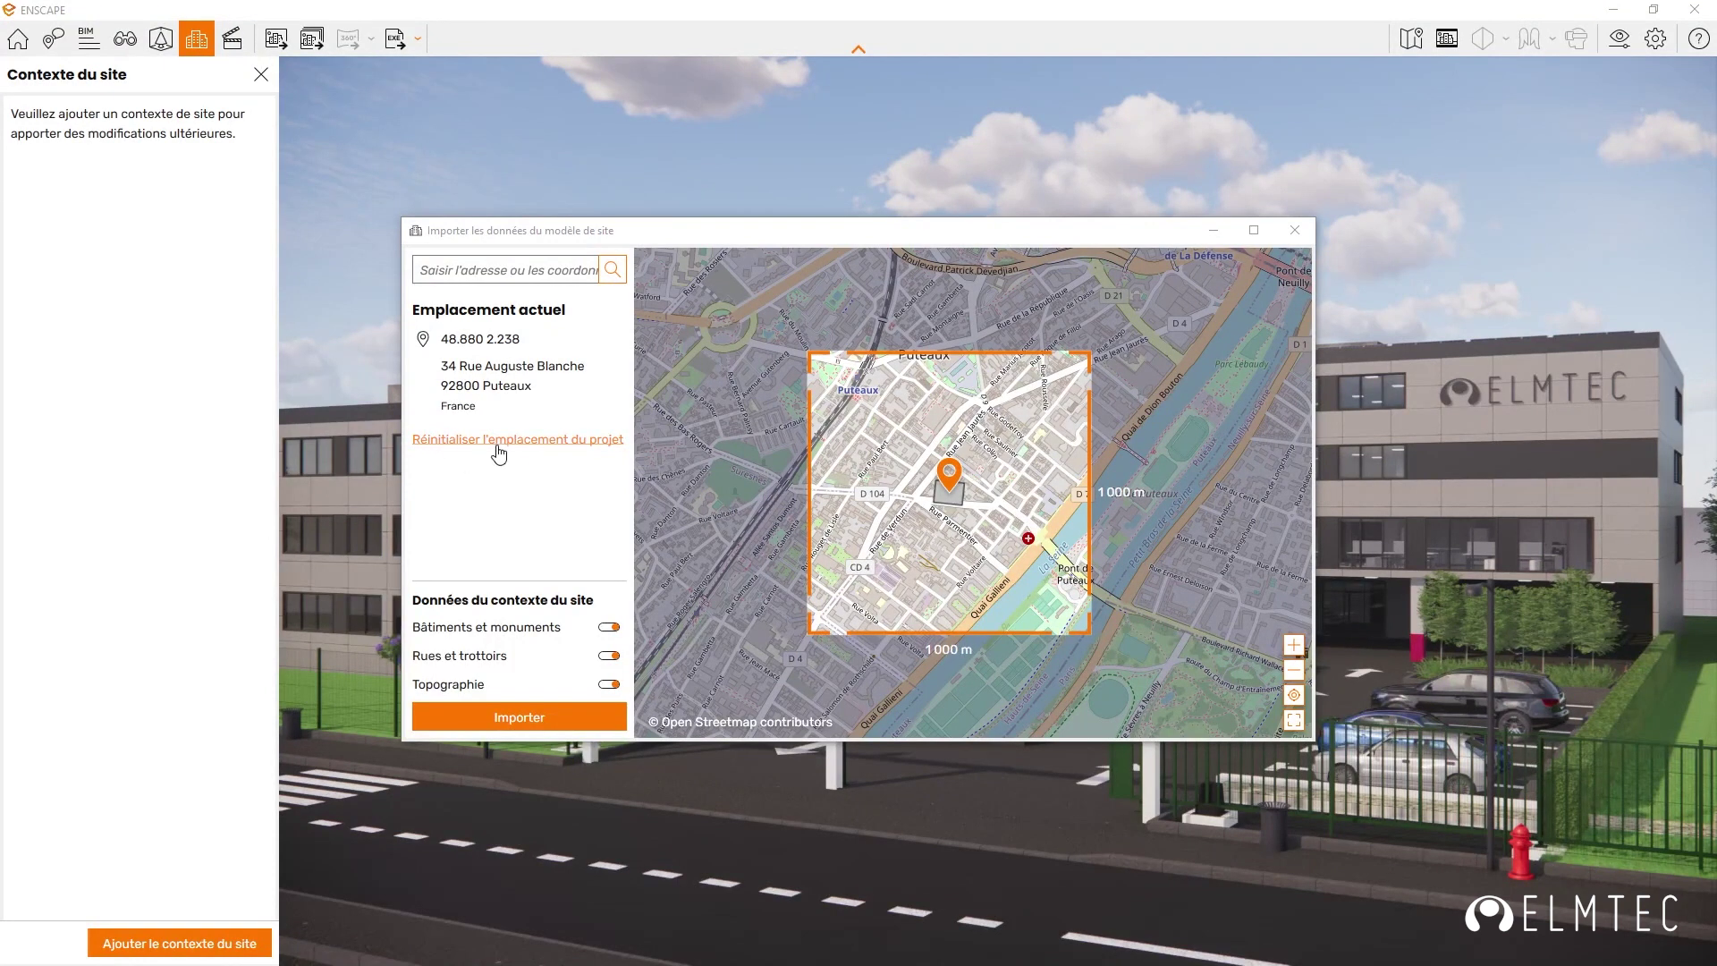
click(572, 440)
click(529, 717)
click(564, 716)
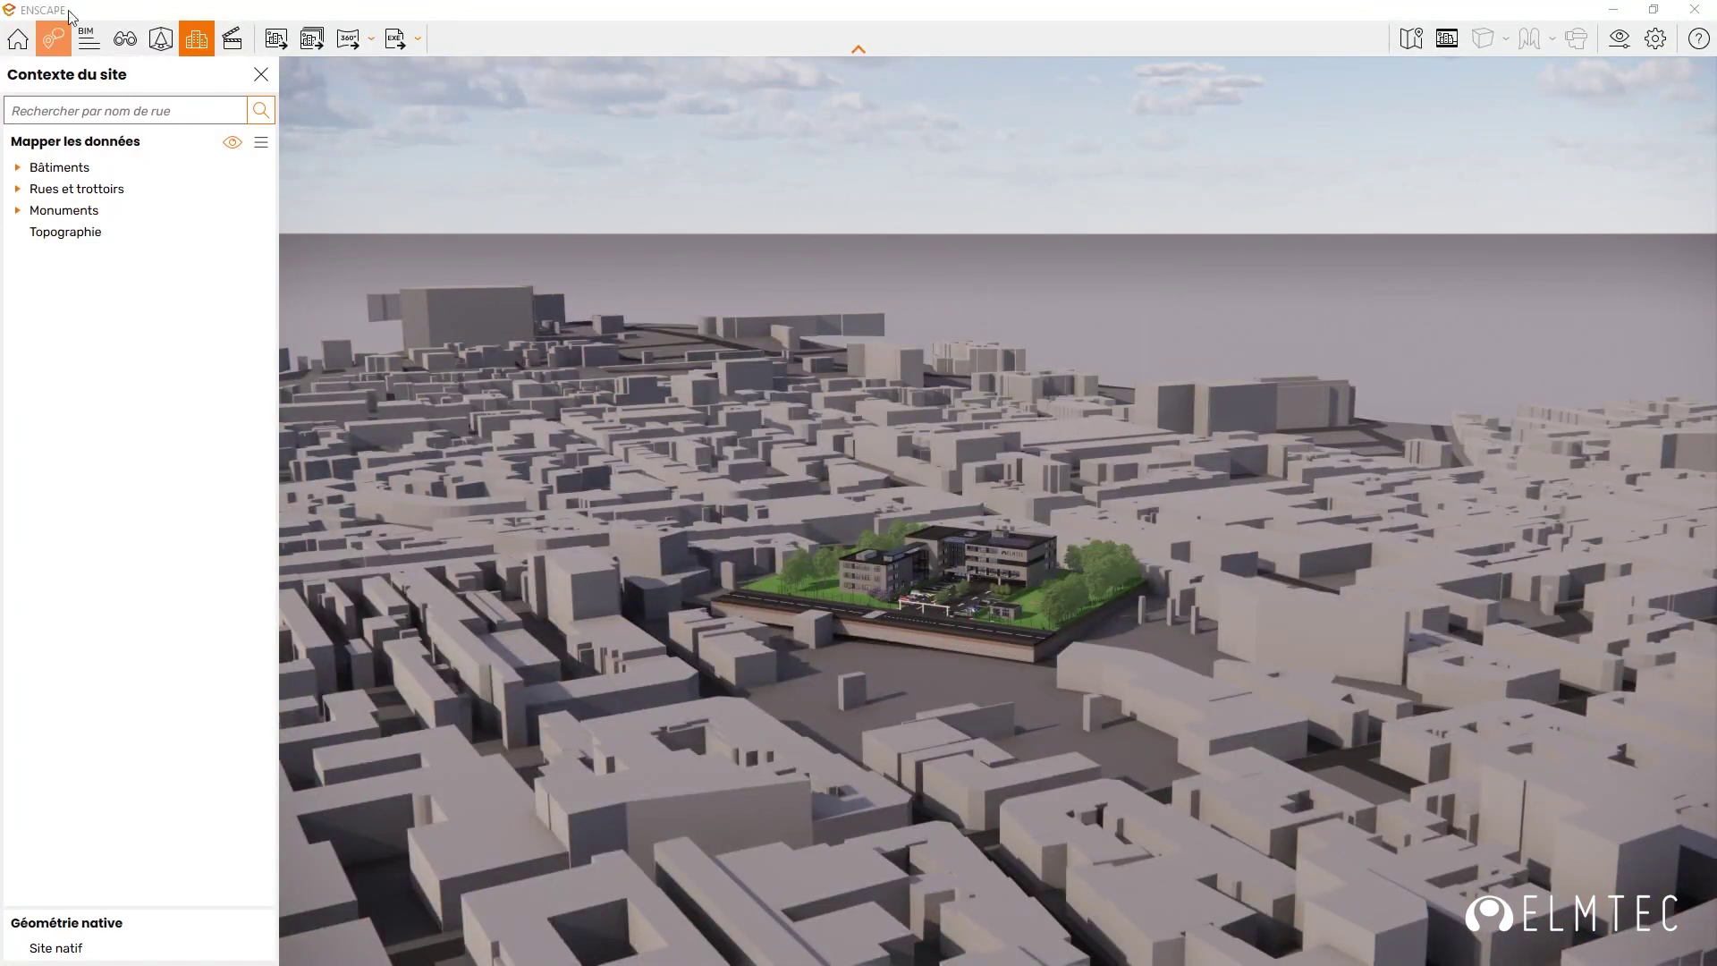
Step: Expand the imported buildings and identify individual ones on Rue Auguste Blanche, Rue Gérhard and Rue Parmentier by selecting them in the model
click(20, 169)
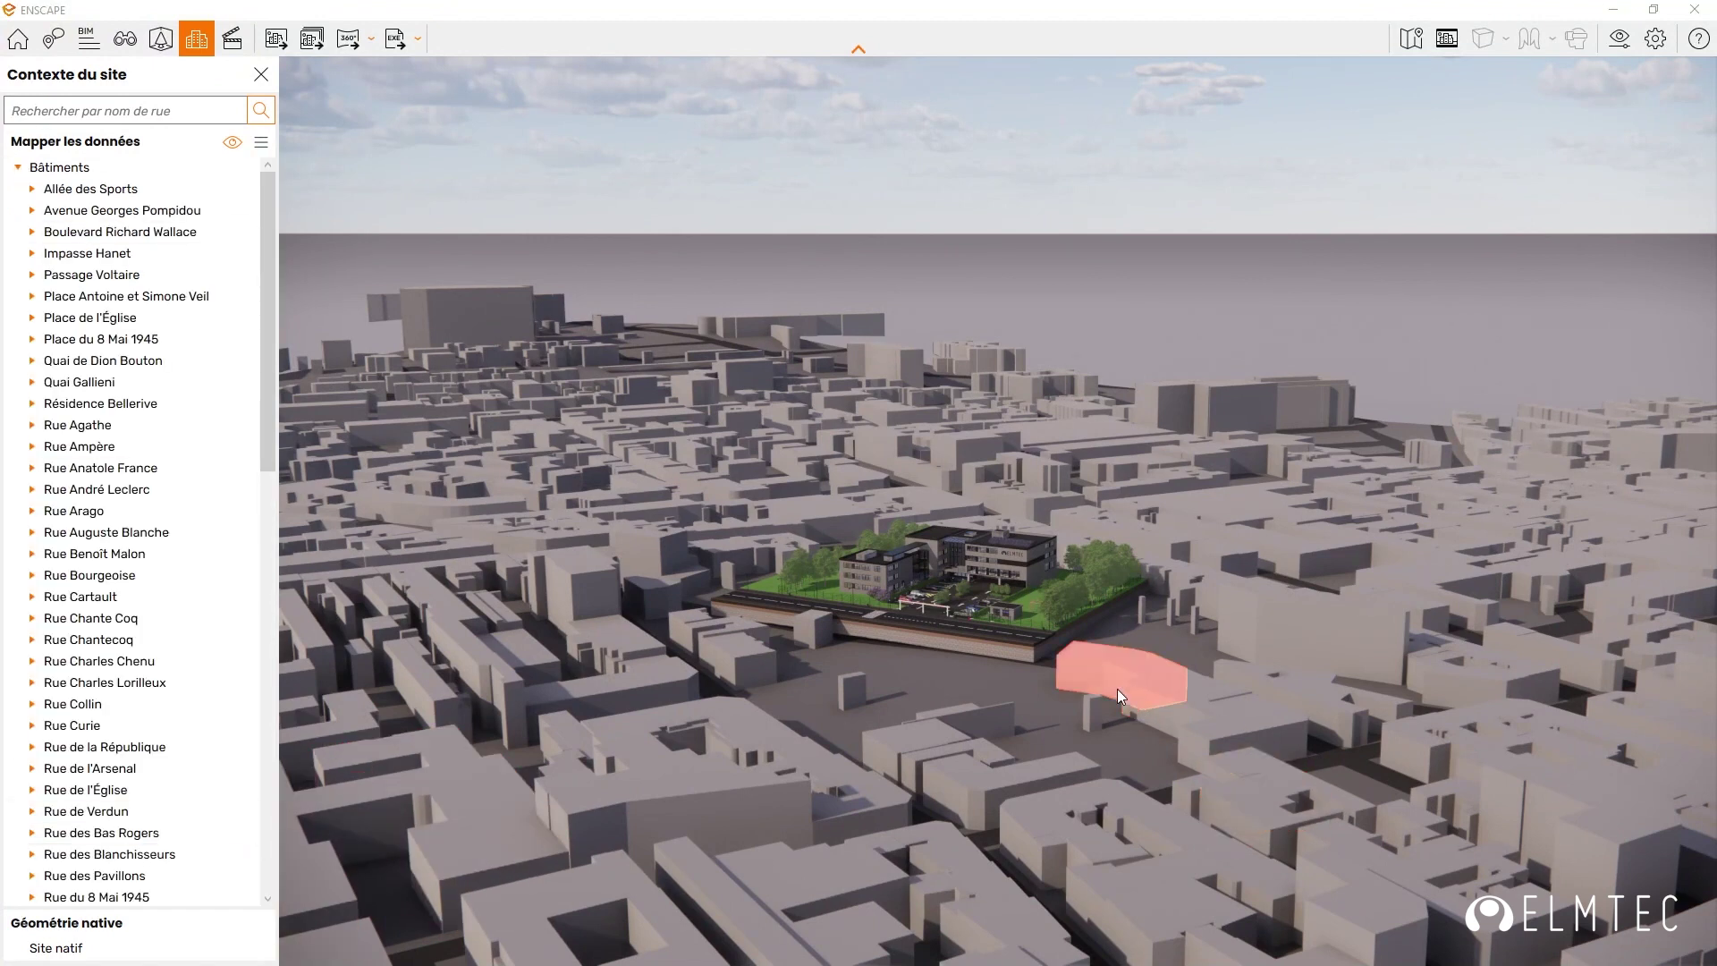
click(1101, 669)
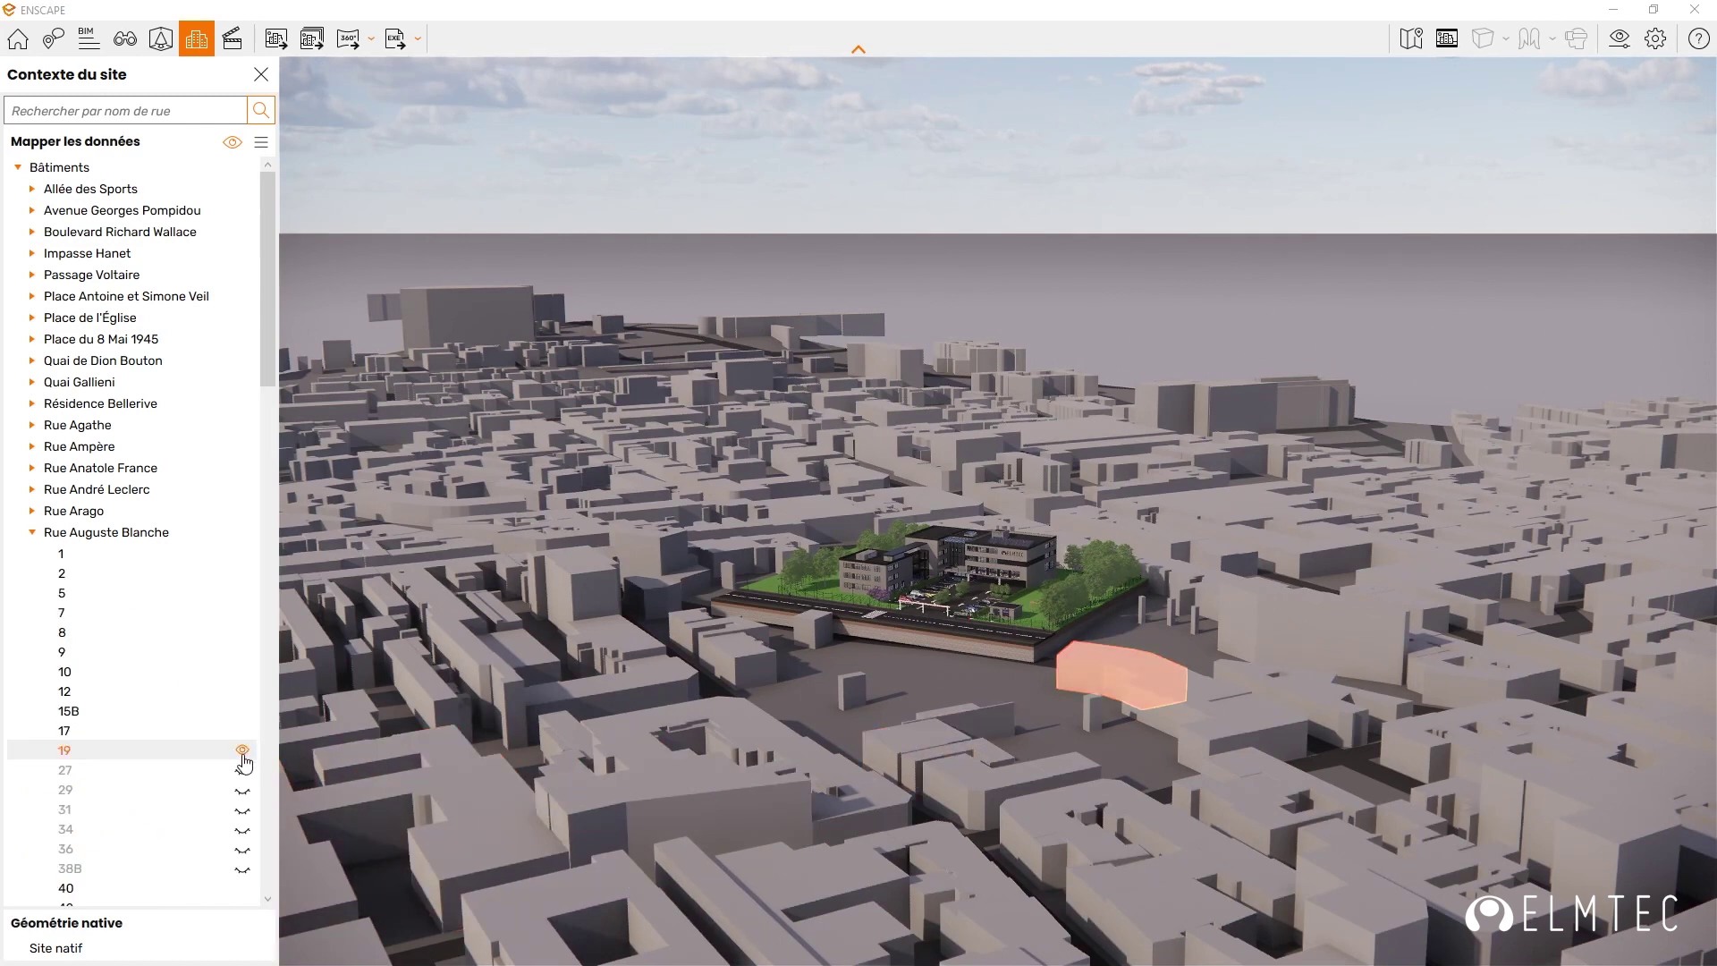
click(676, 795)
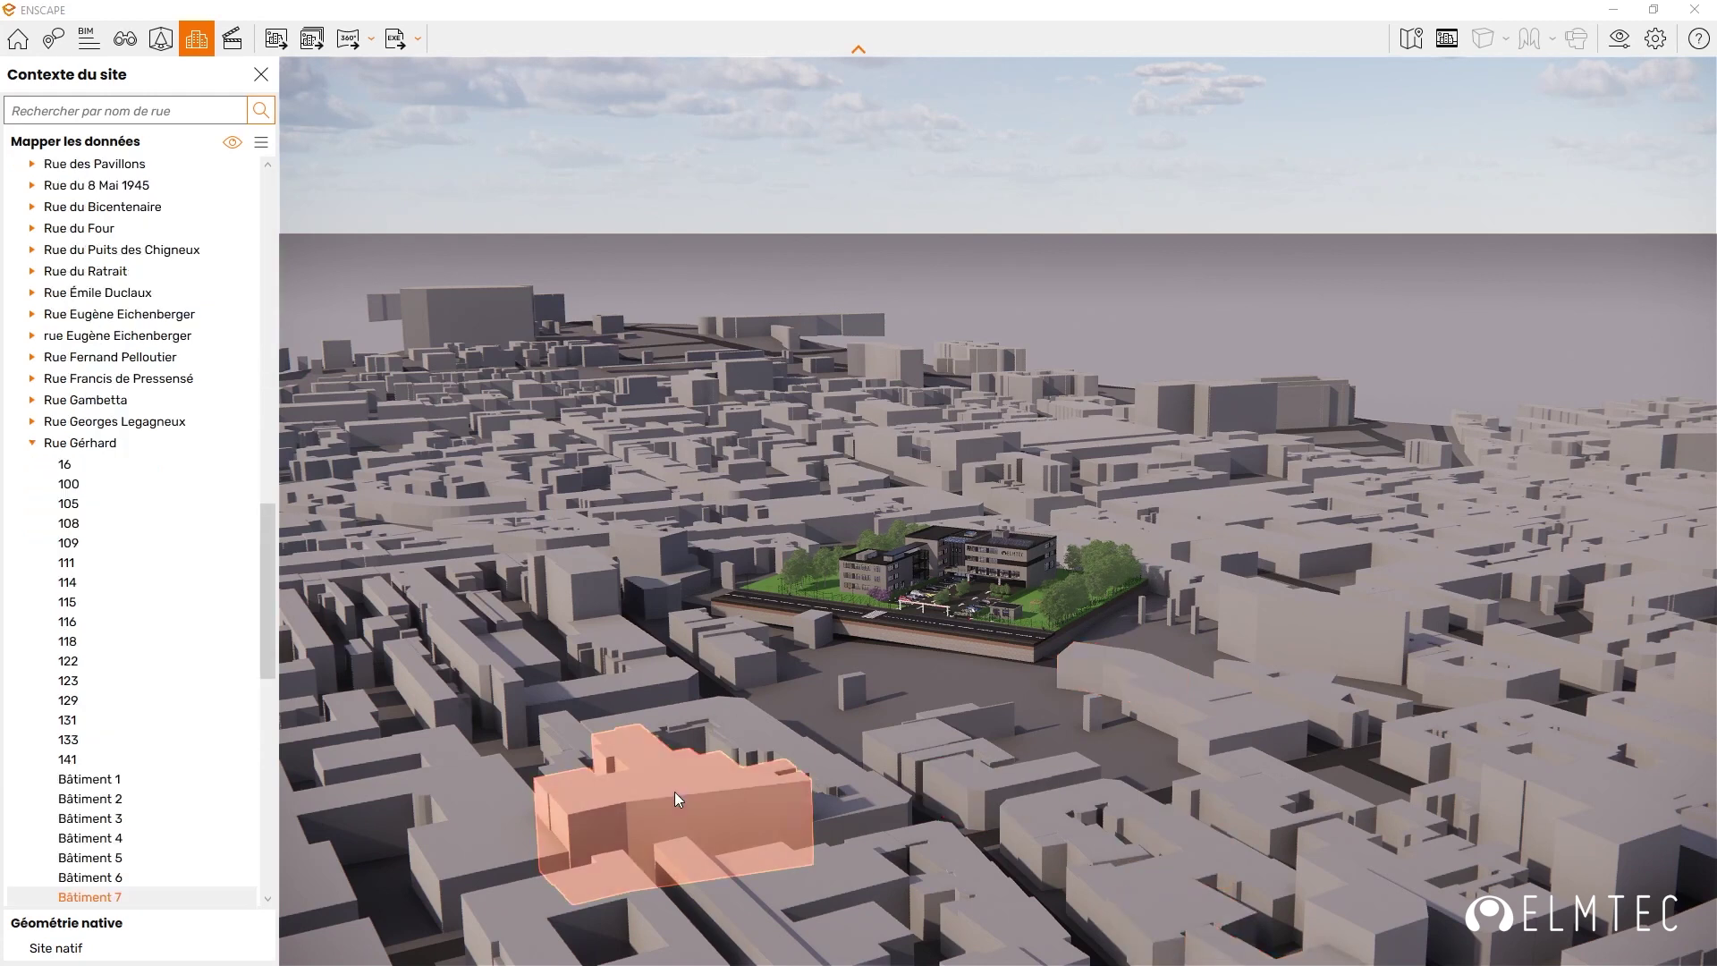
click(585, 581)
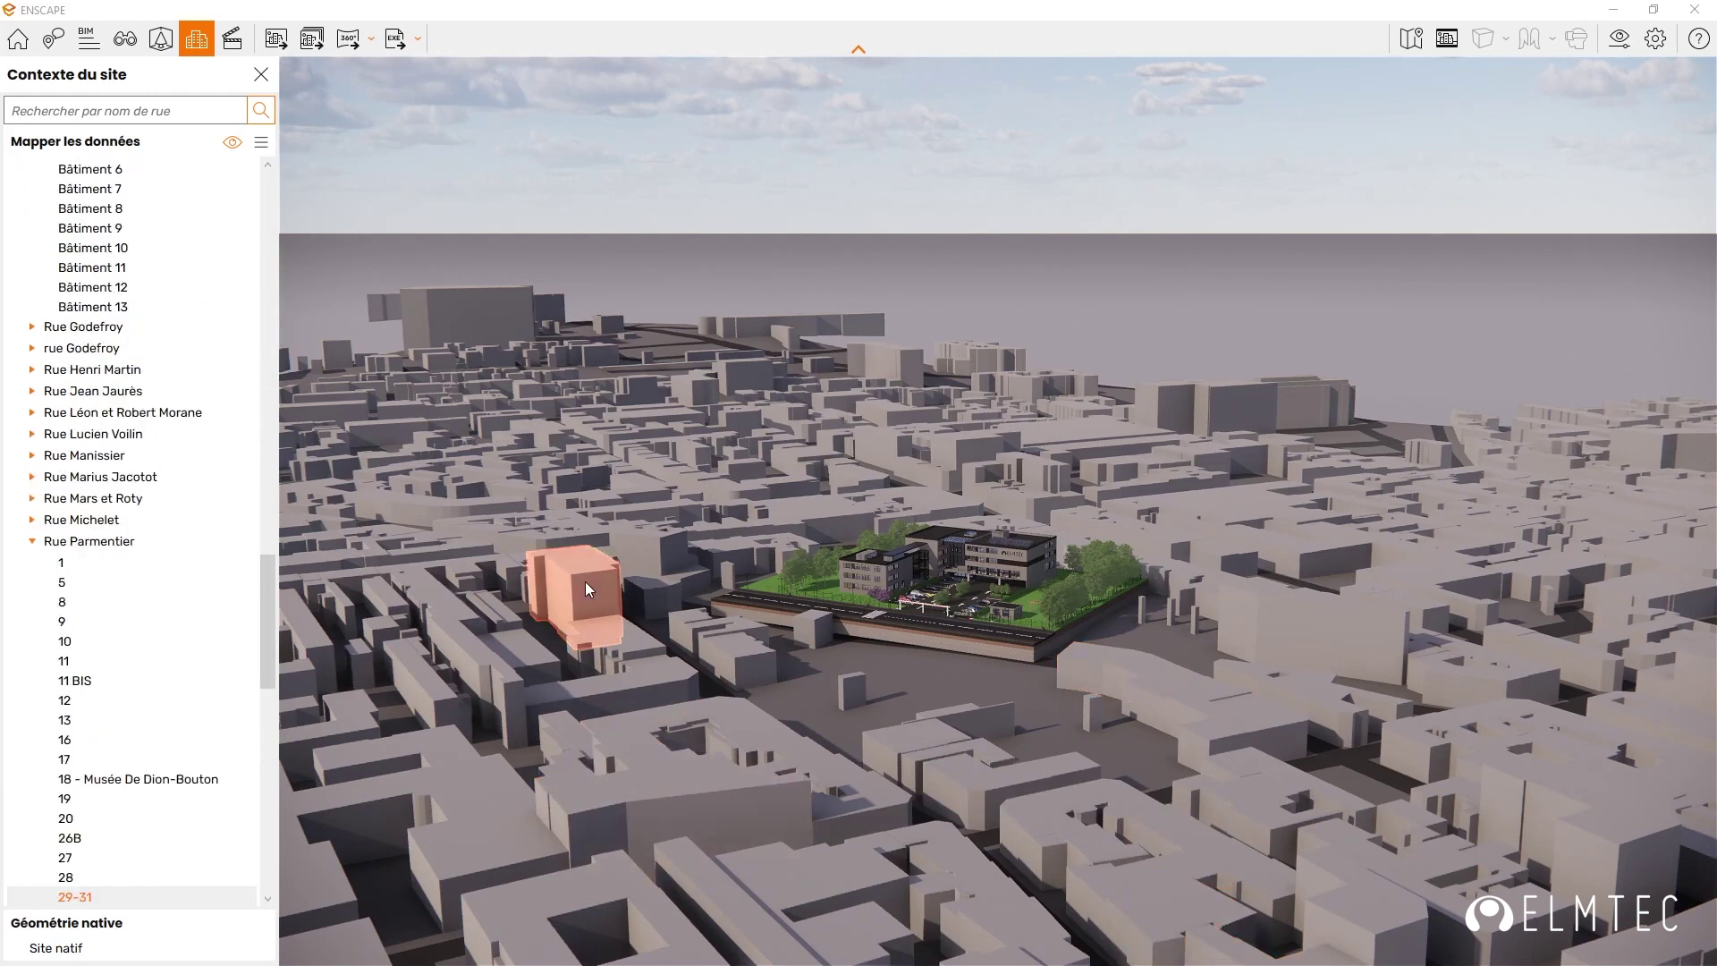
click(1136, 667)
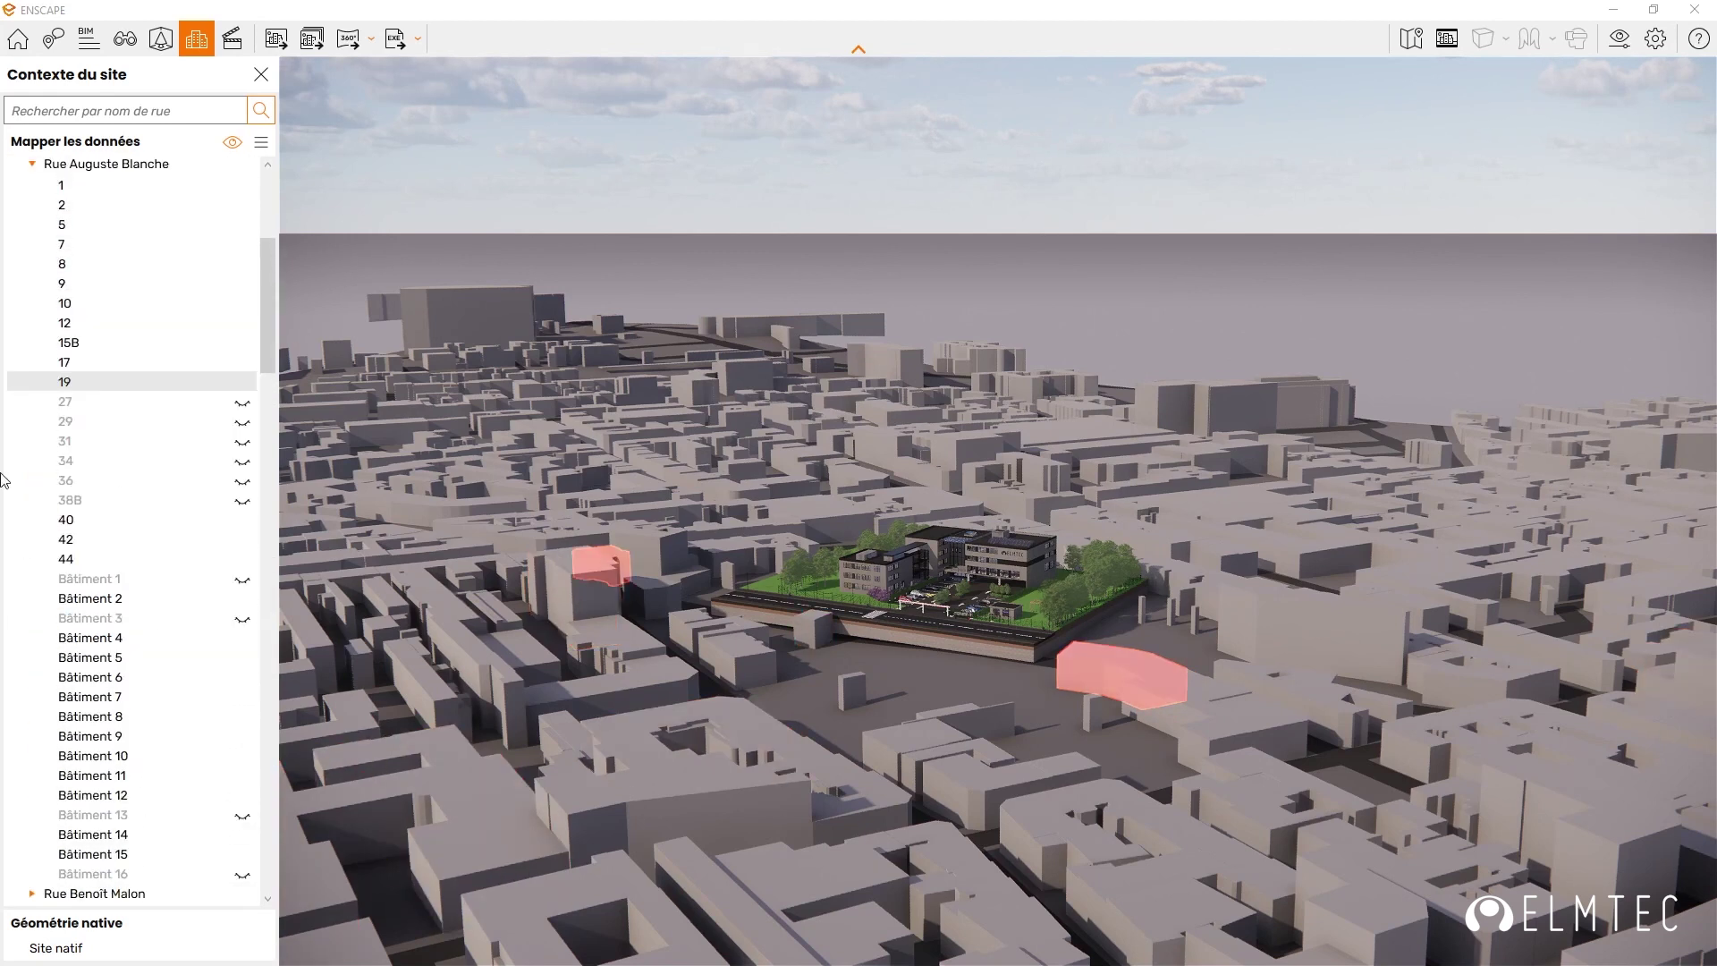
Step: Collapse the Rue Auguste Blanche buildings and try the visibility toggle of the Rue Gérhard group
scroll(105, 456, up, 3)
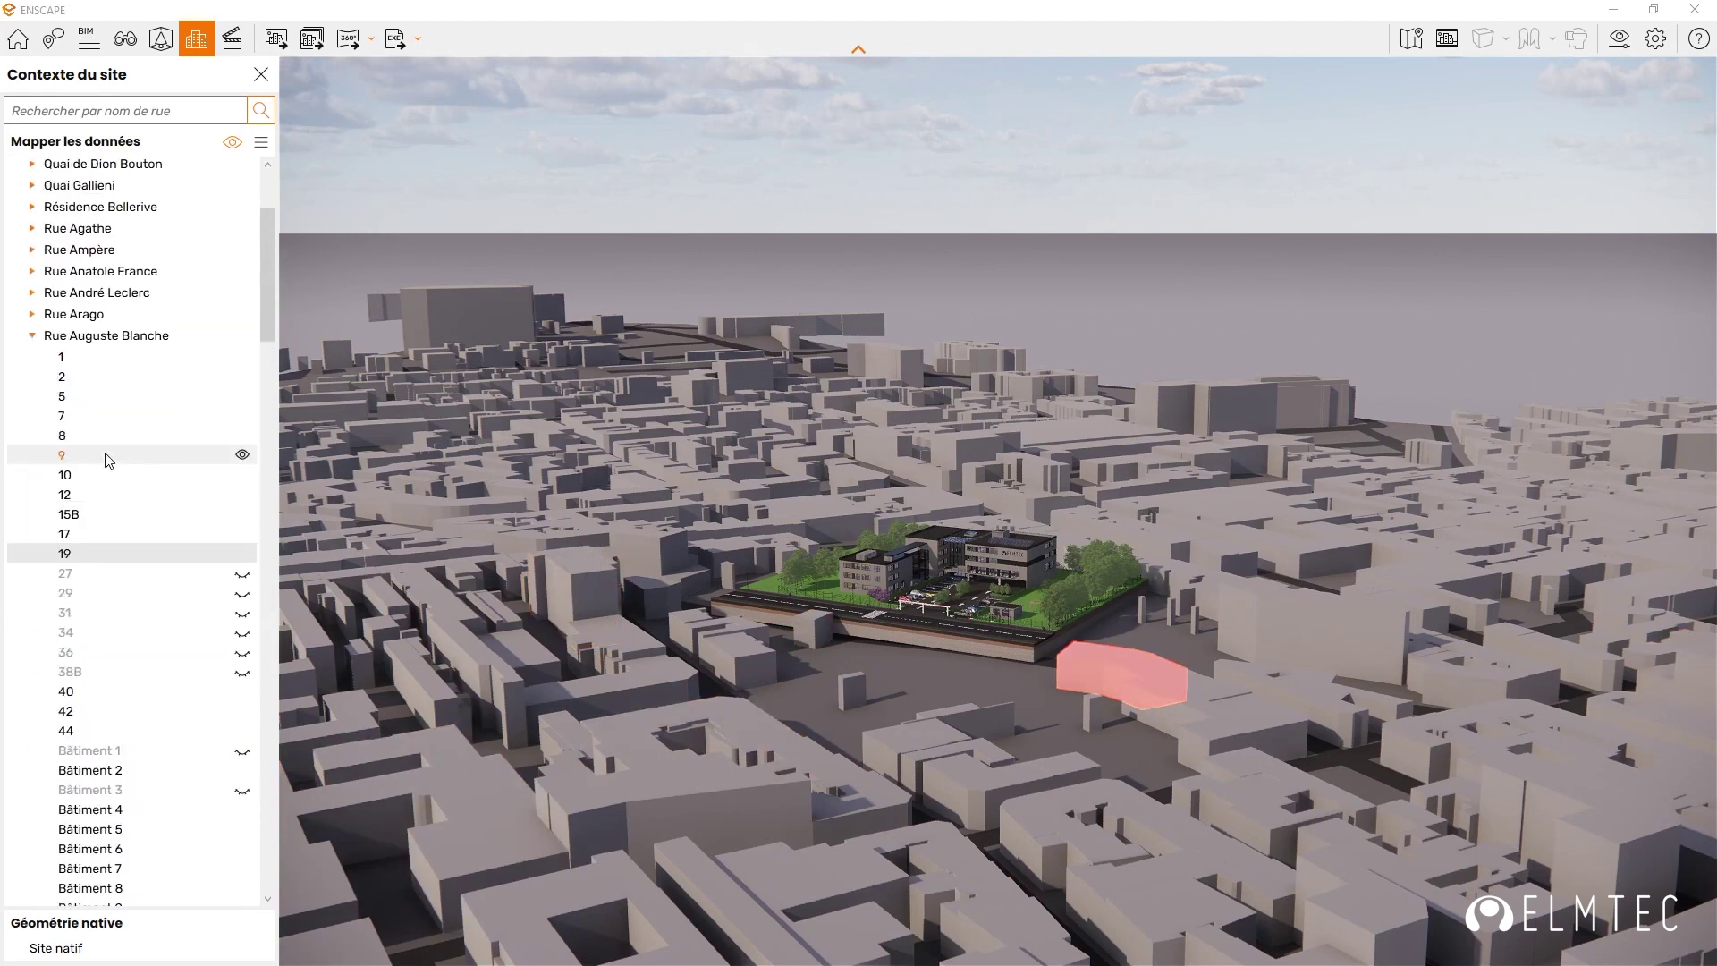
click(27, 338)
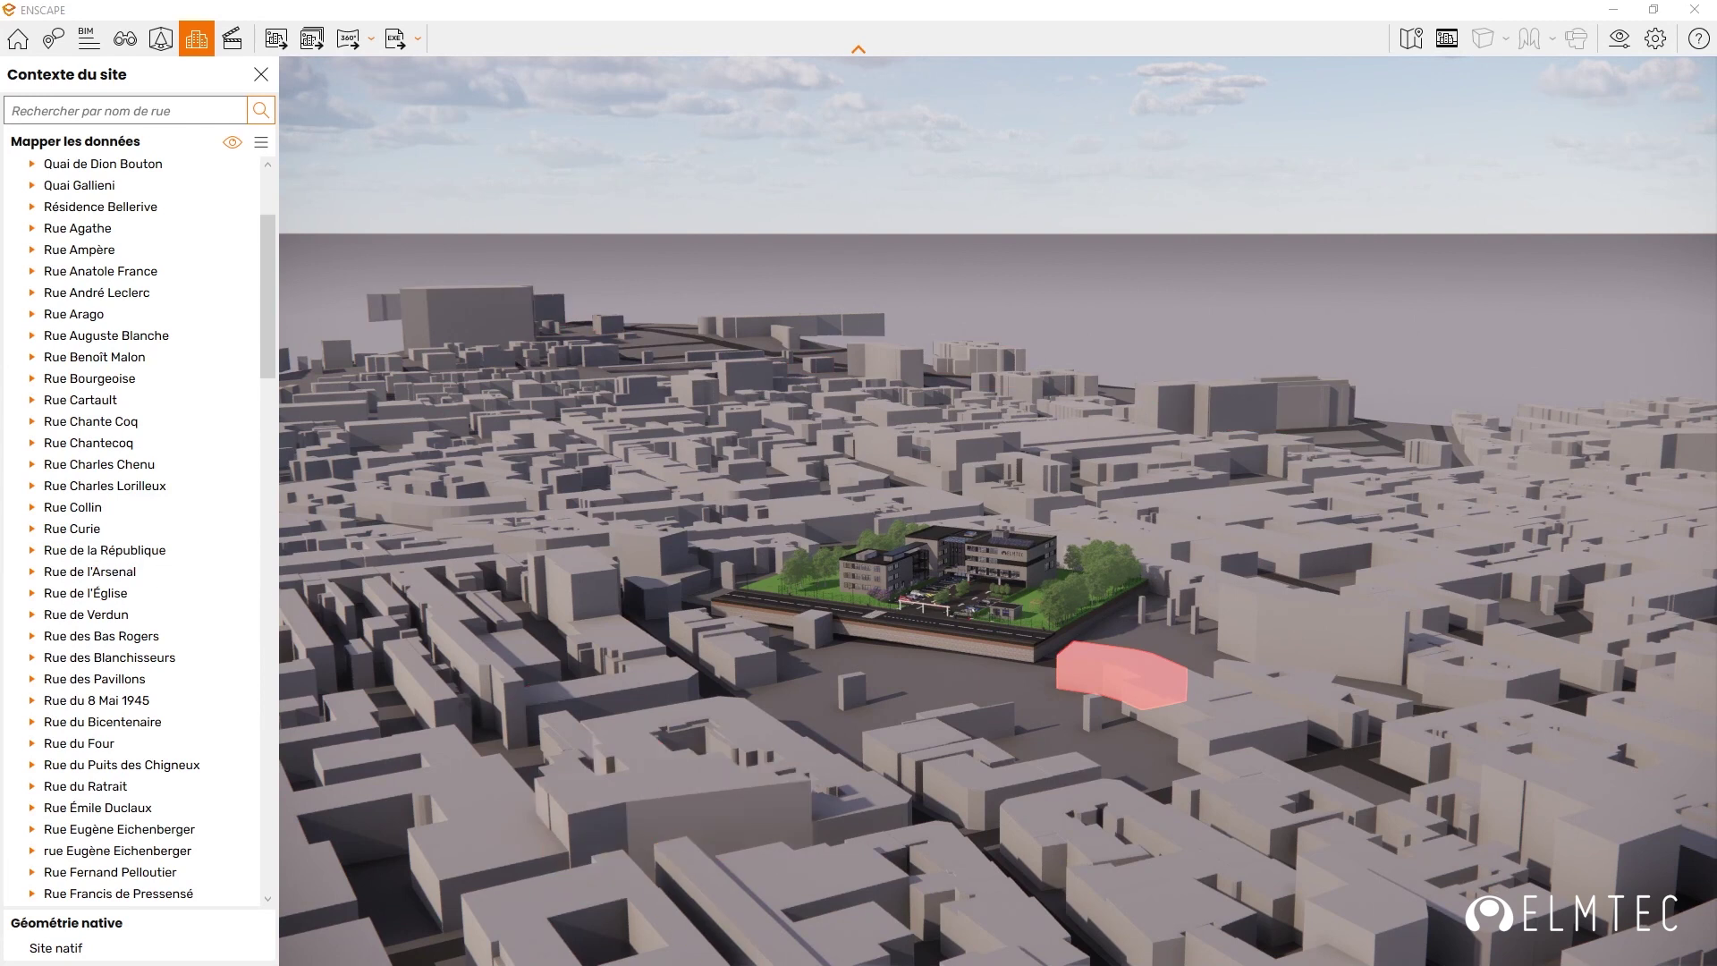
click(1127, 669)
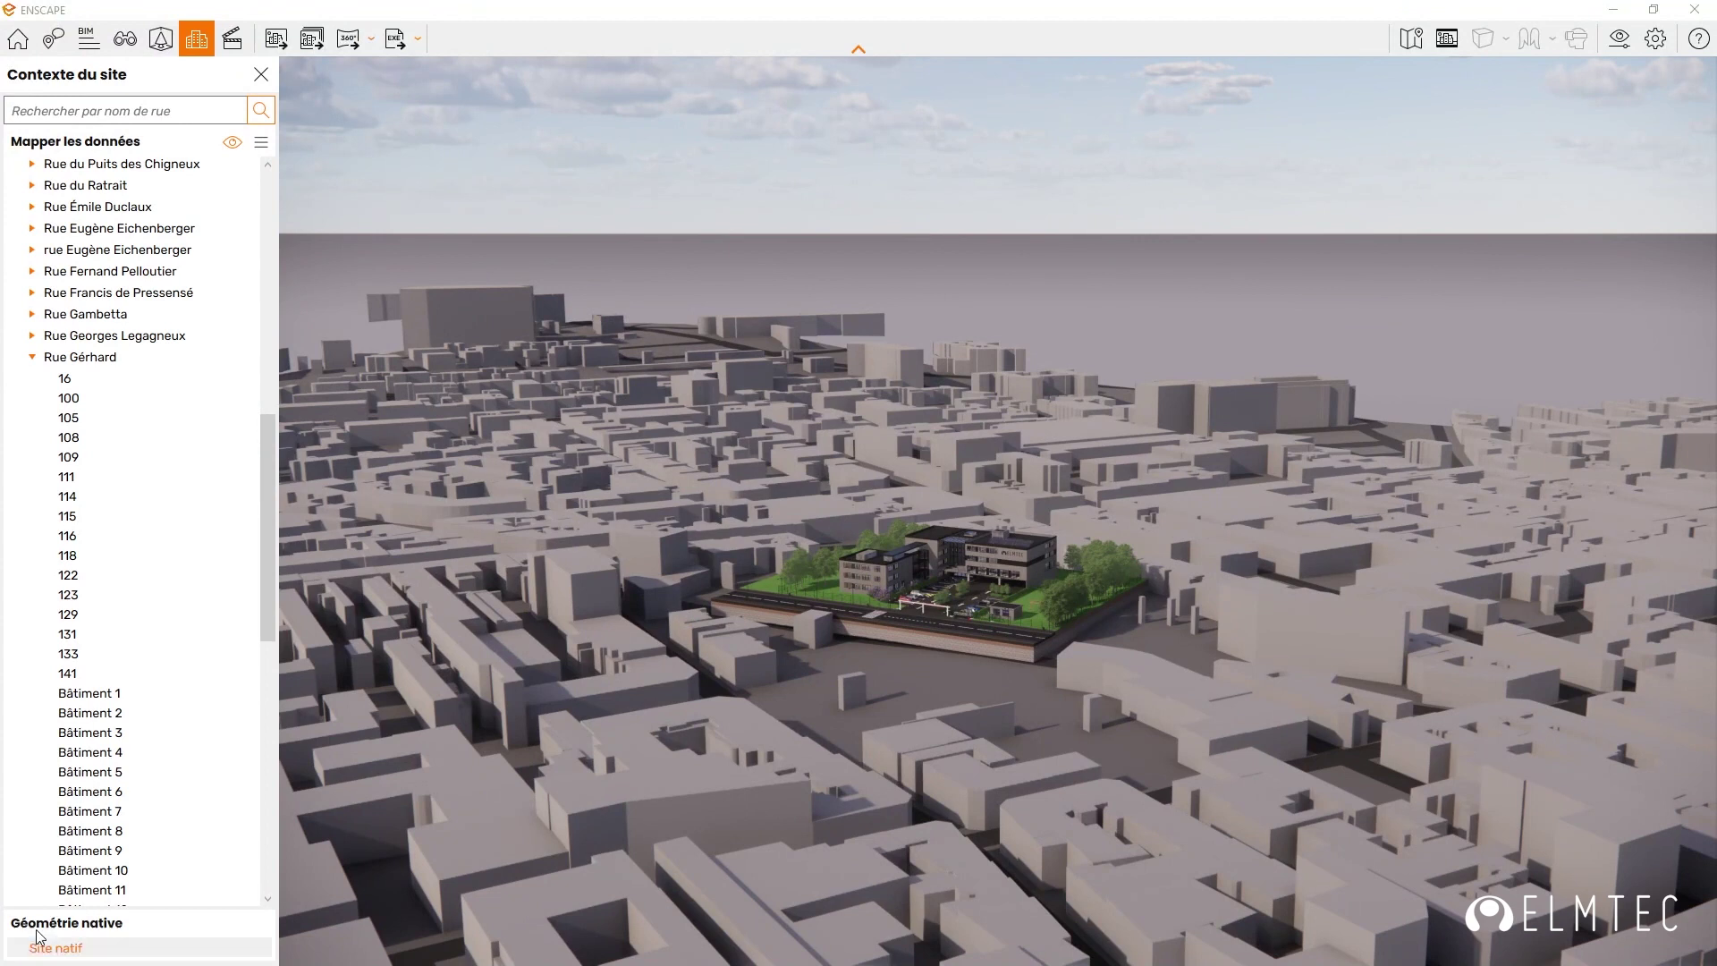
click(242, 360)
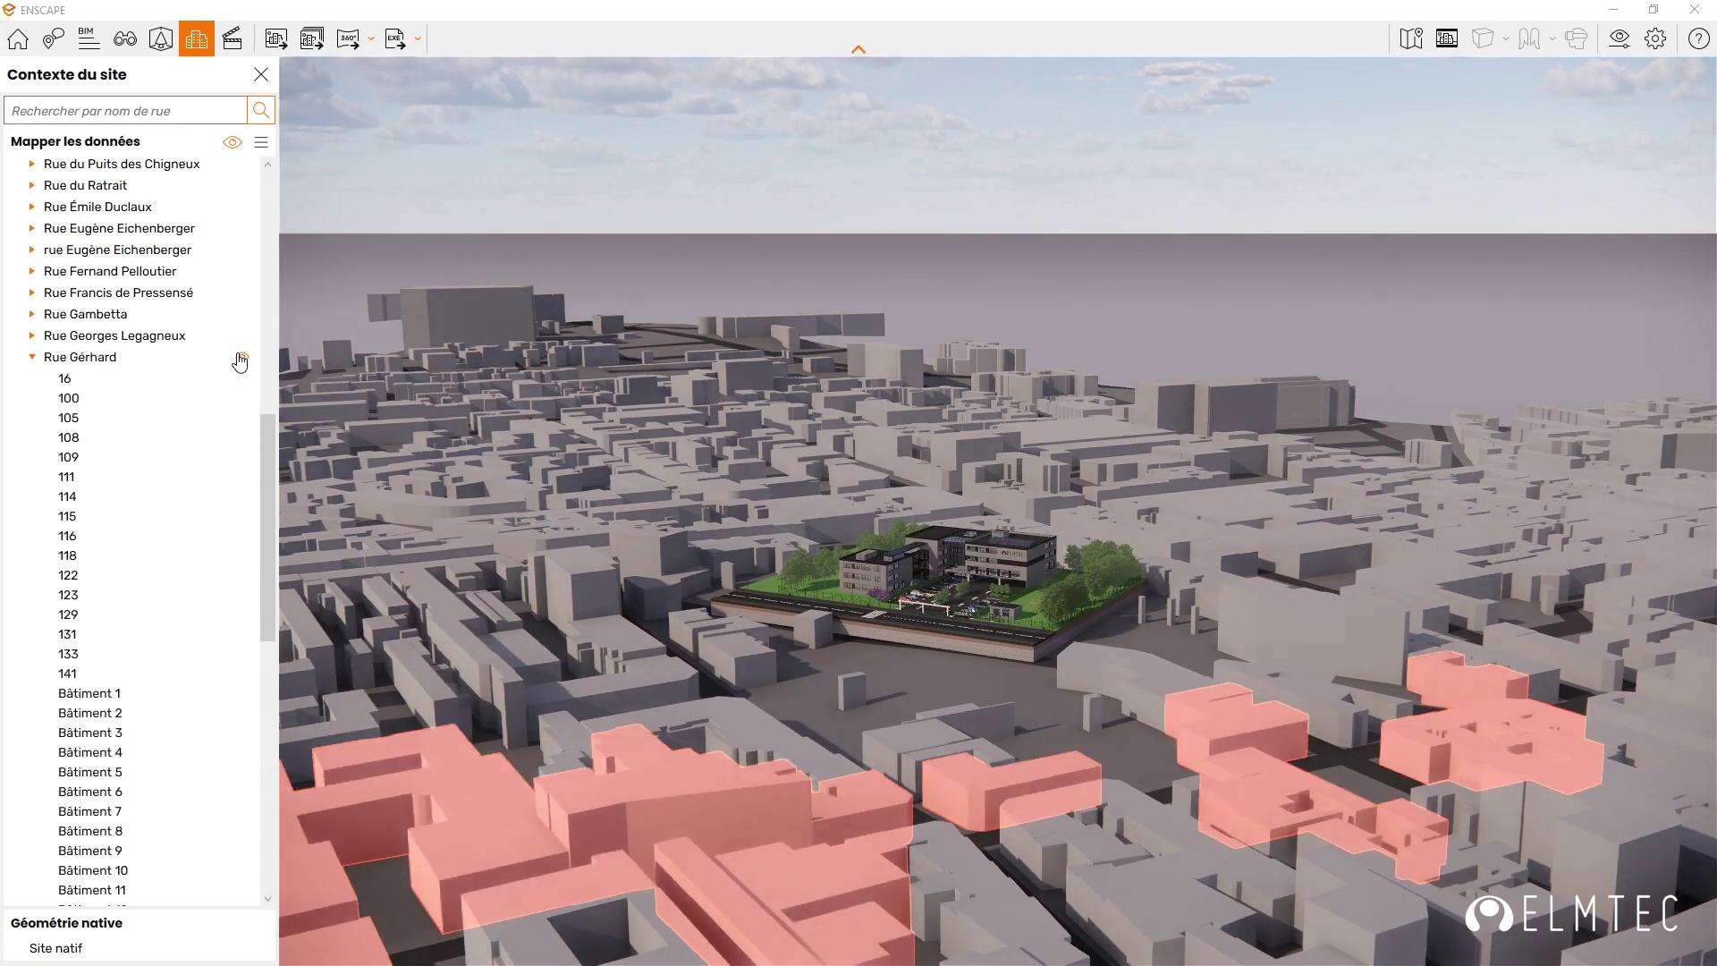
click(242, 813)
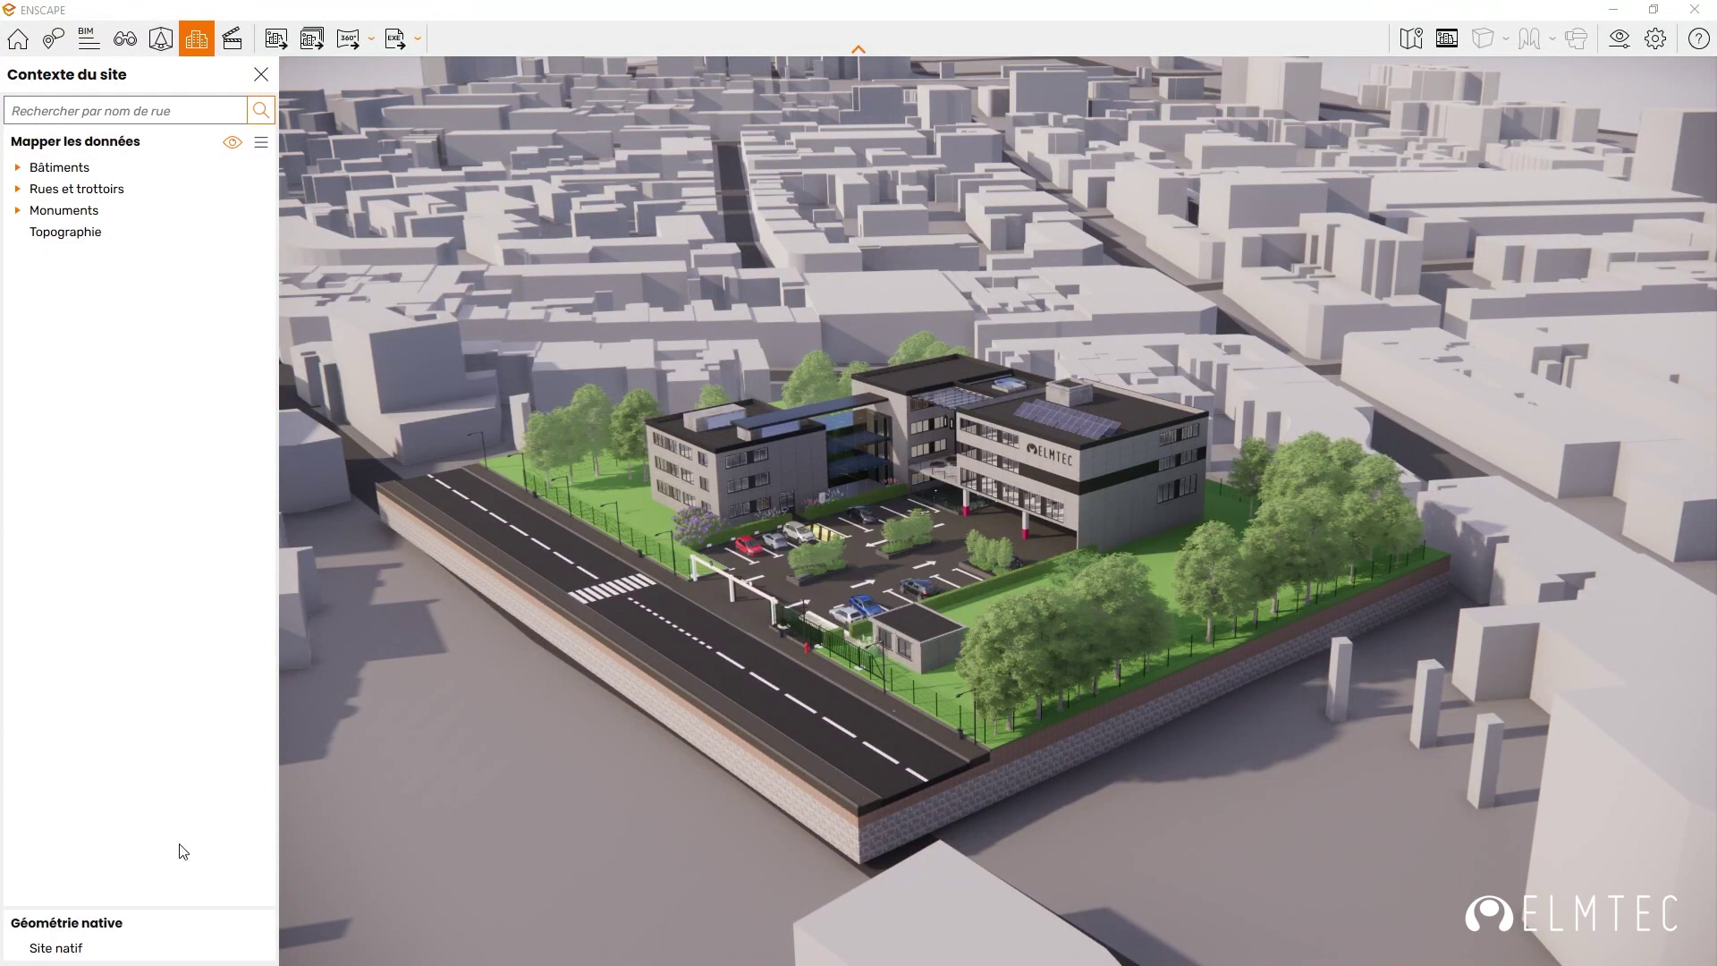
Step: Modify the site context and raise it beneath the project to X -7.286, Y -34.813, Z 6.474
click(259, 143)
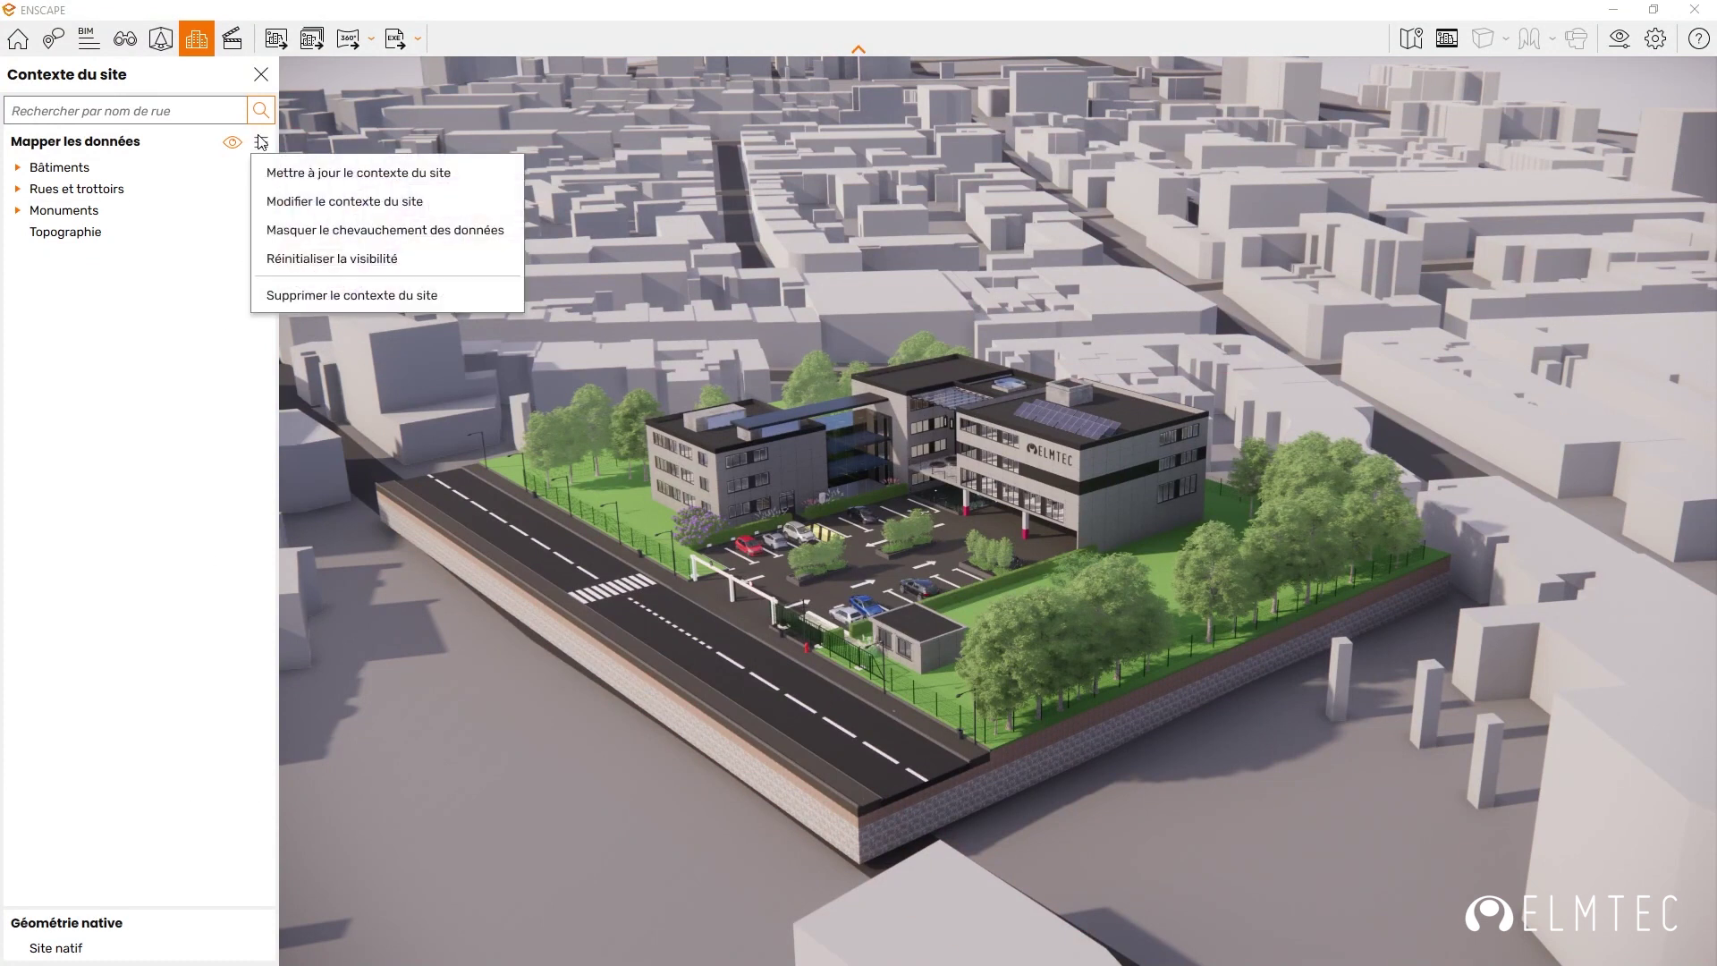
click(385, 202)
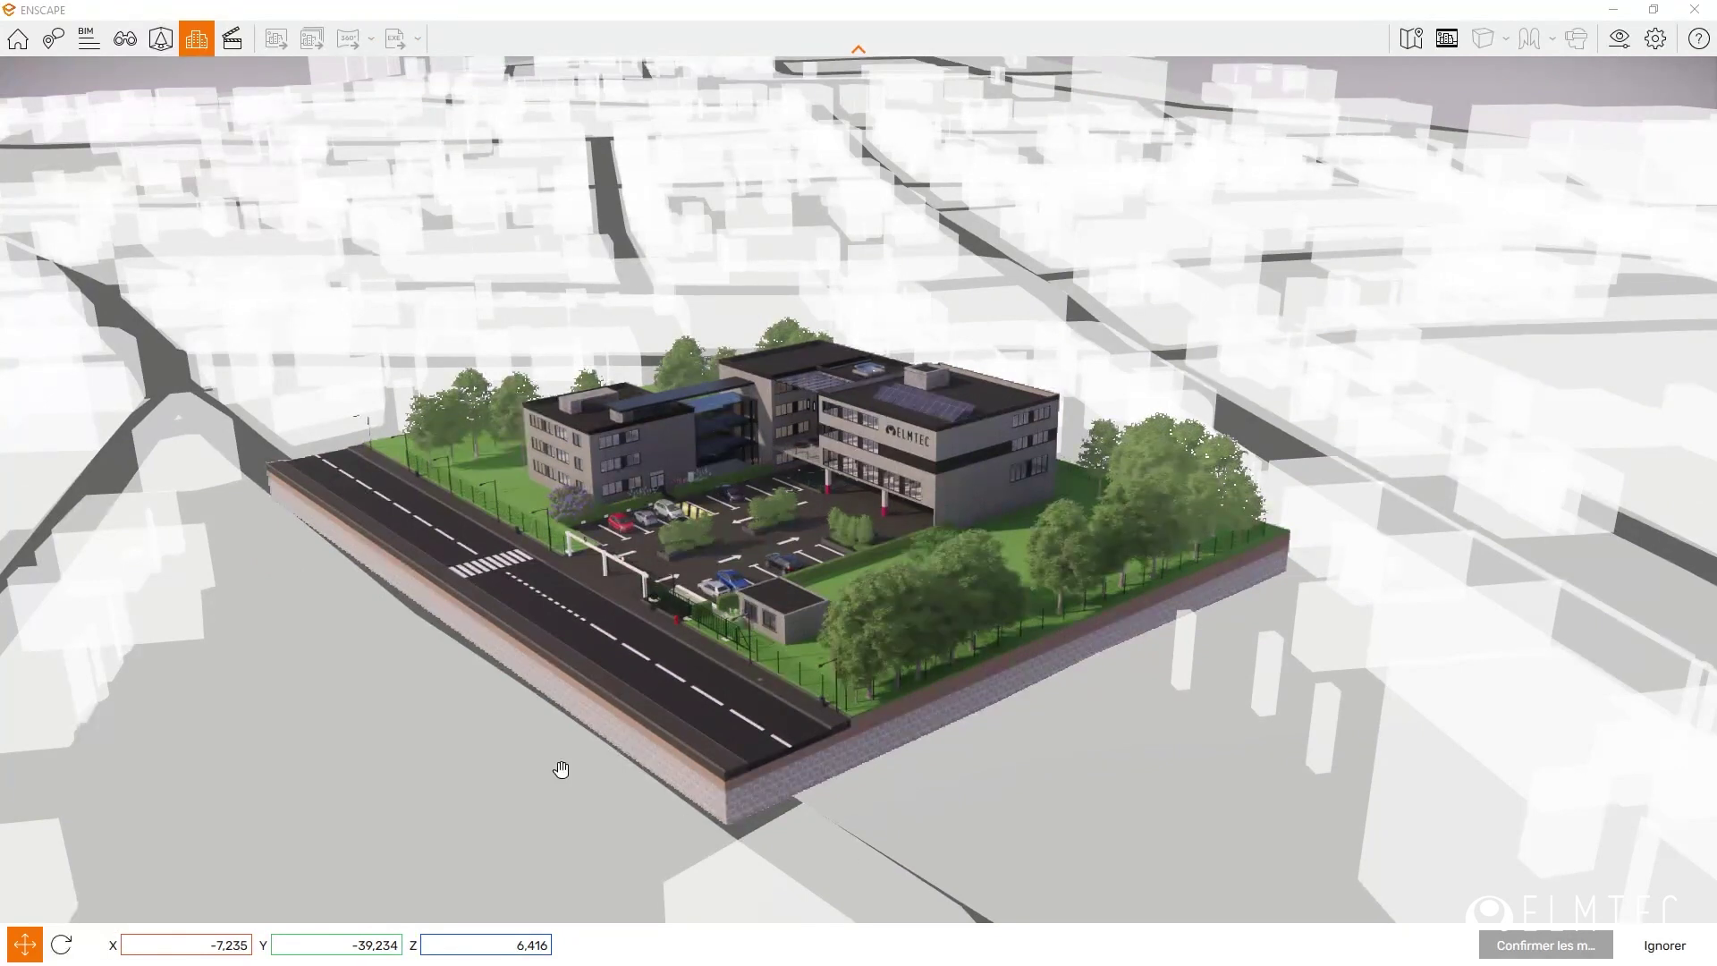
drag(363, 777, 361, 731)
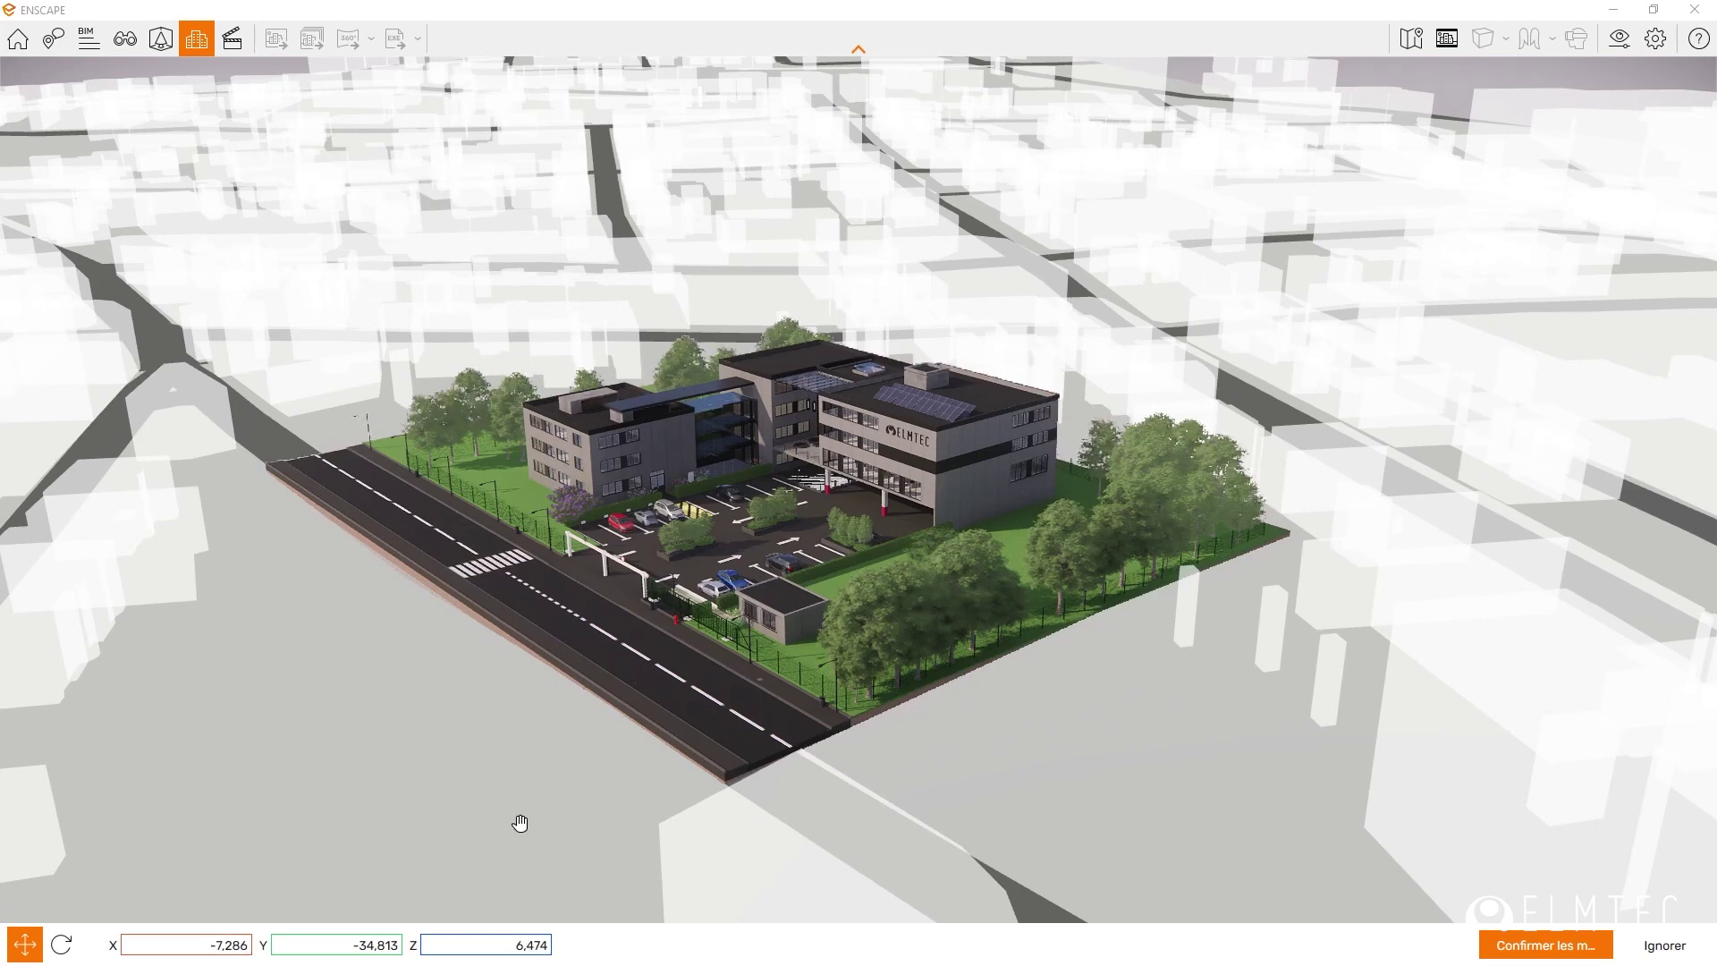
Step: Lower the site context slightly to Y -35.060 and confirm the position changes
right_drag(360, 730, 433, 721)
mouse_move(433, 720)
middle_down()
mouse_move(536, 731)
mouse_move(405, 722)
middle_up()
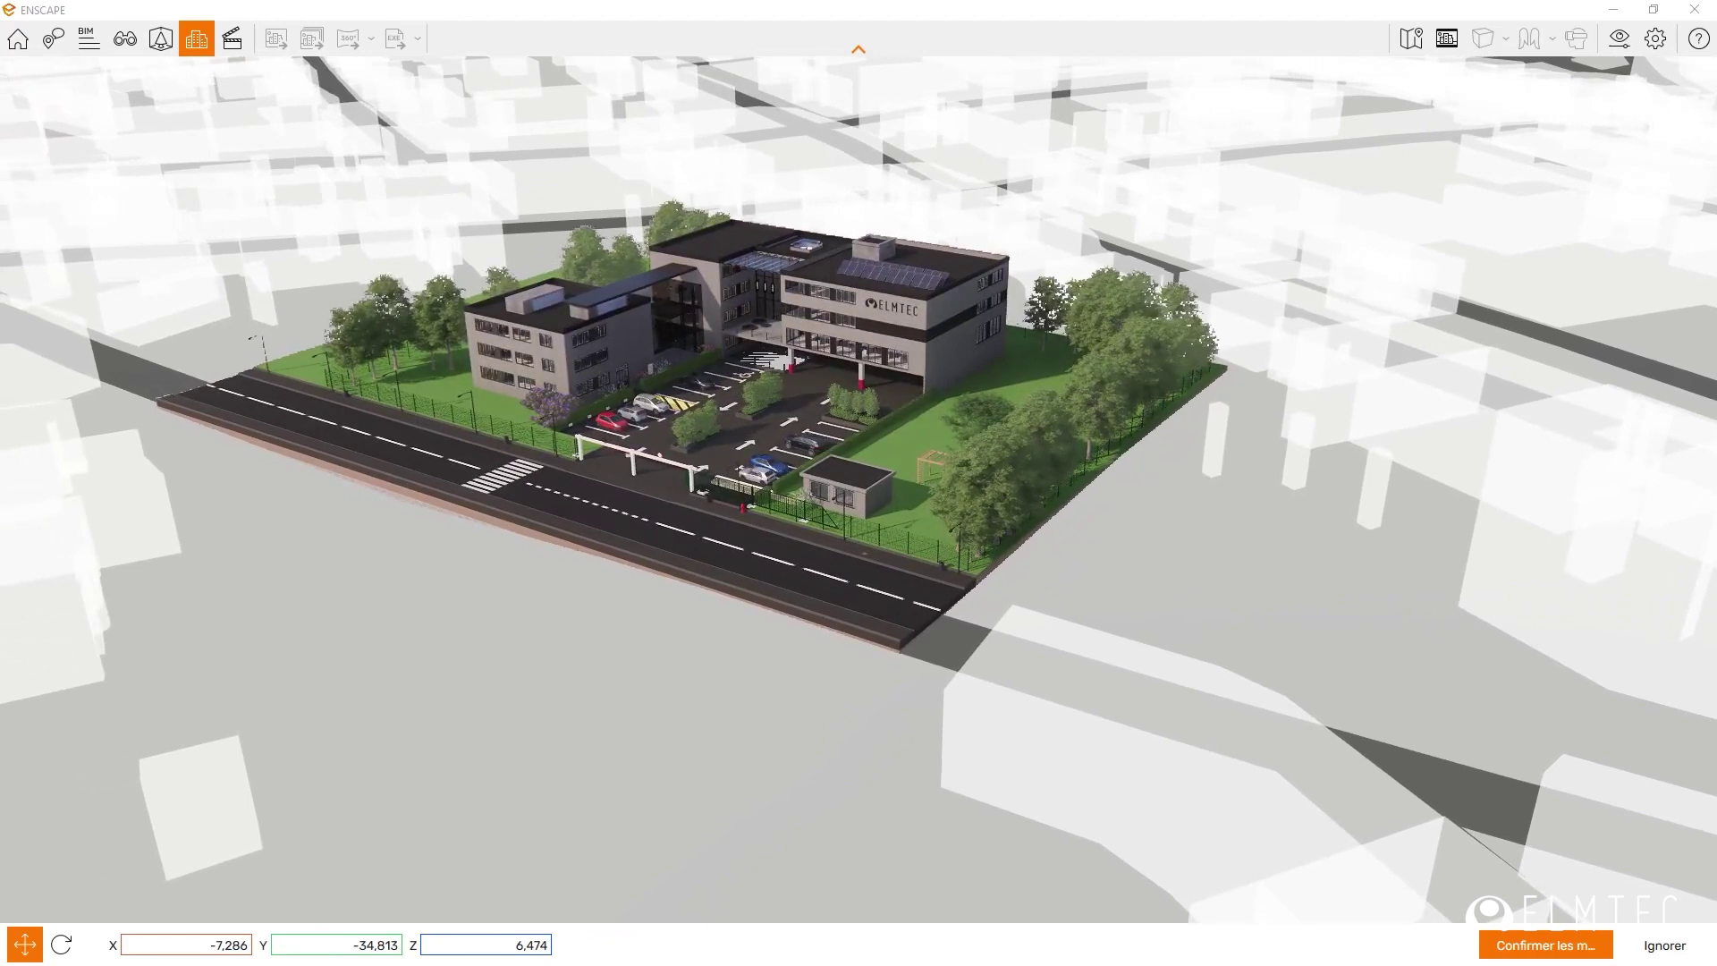
middle_drag(930, 732, 811, 734)
drag(811, 733, 816, 748)
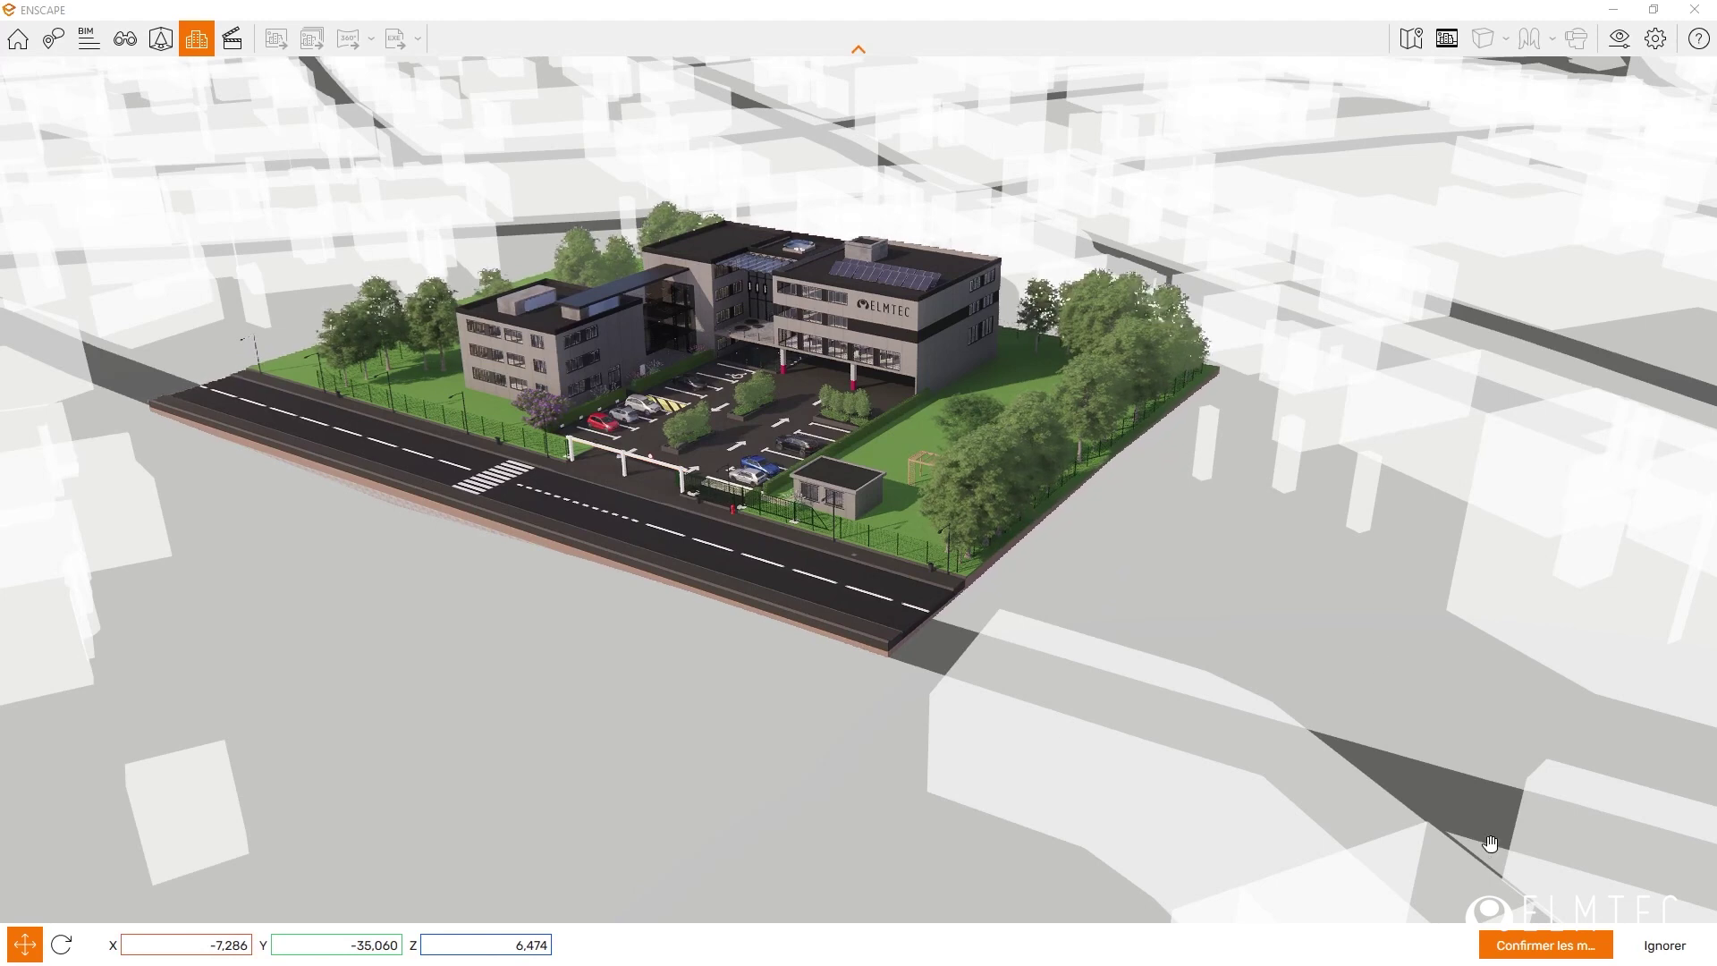
click(1541, 946)
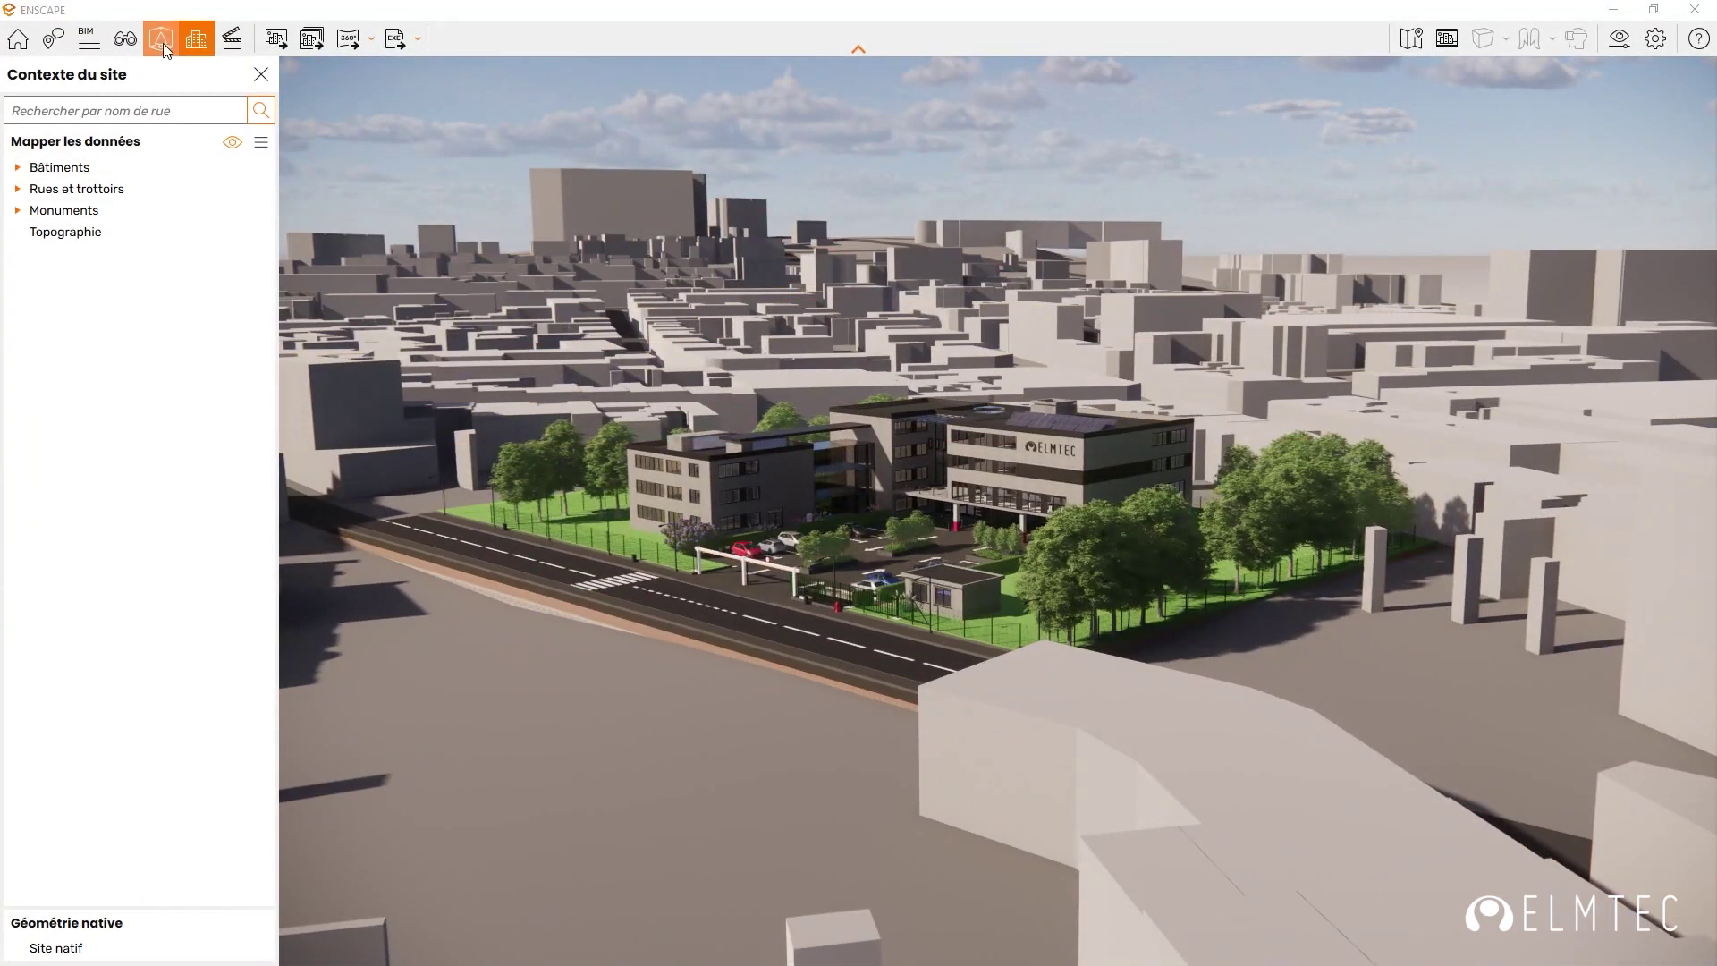
Step: Open the asset library for placing objects in the scene
click(162, 43)
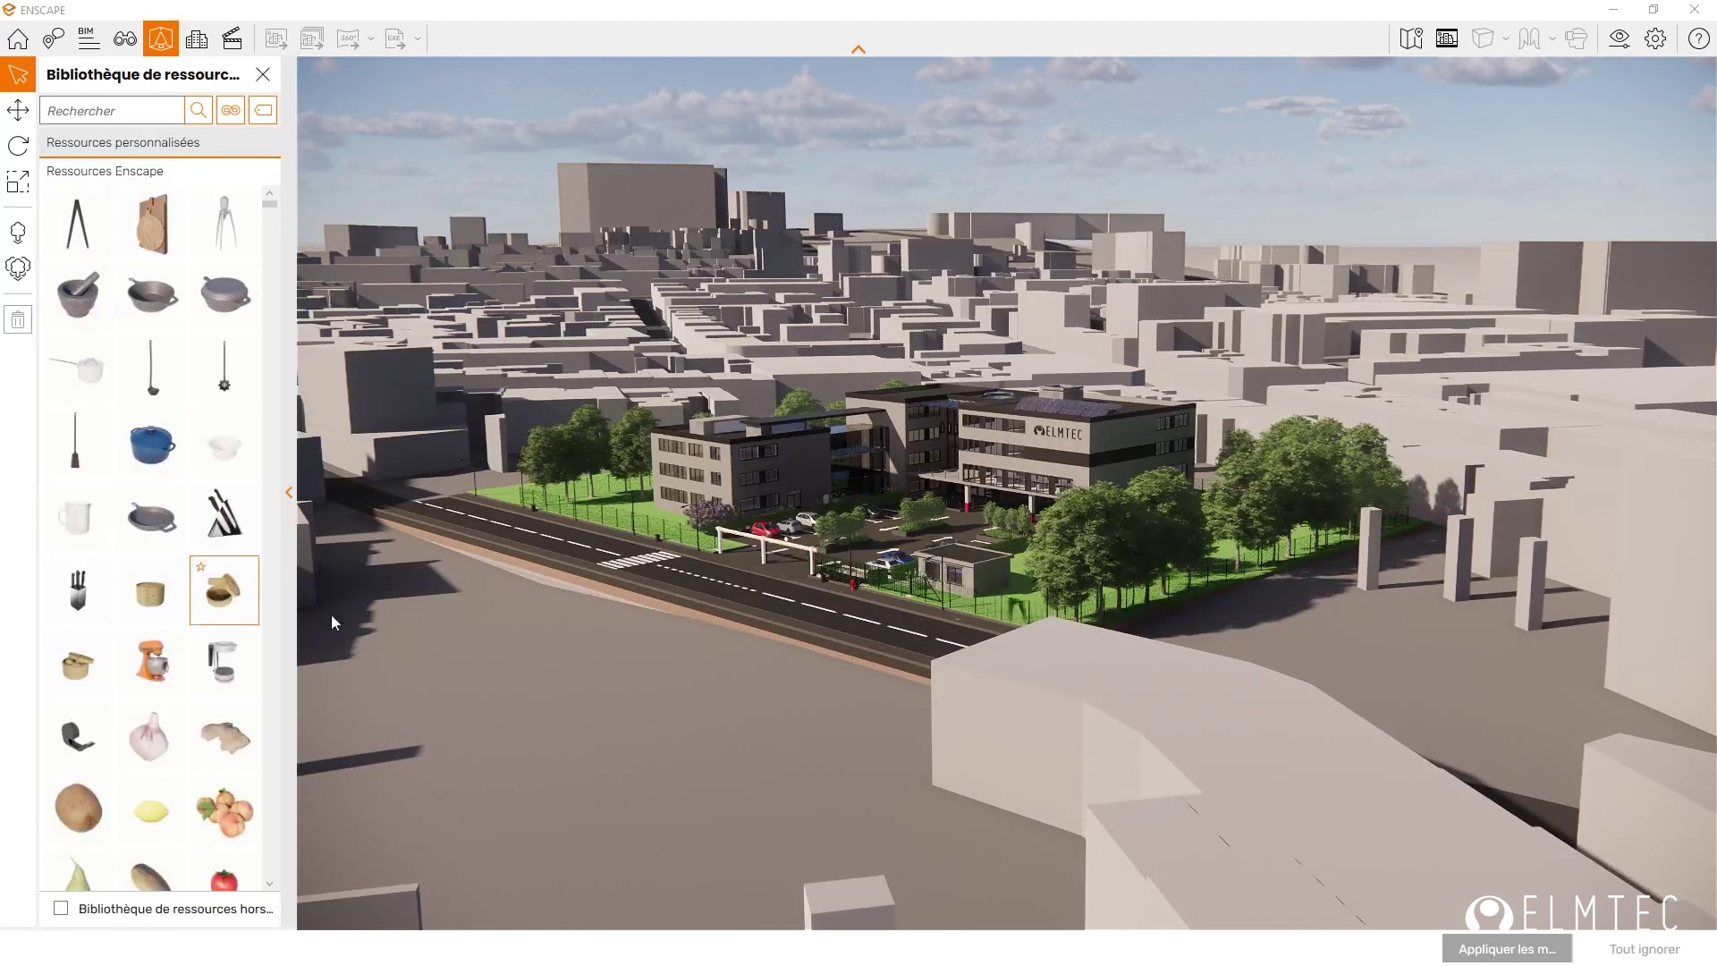